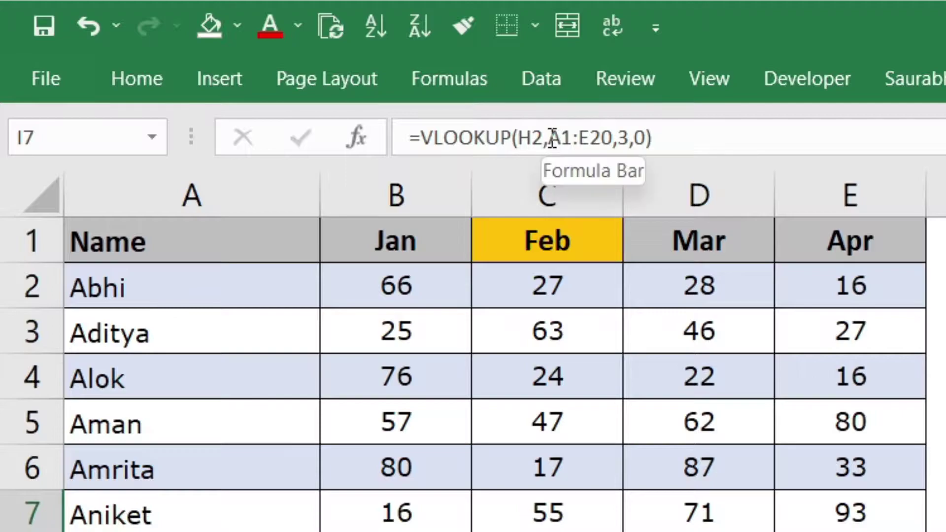
Highlight the formula's table range and column number, then choose Aniket as the employee in H2.
left_click_drag(550, 138, 614, 137)
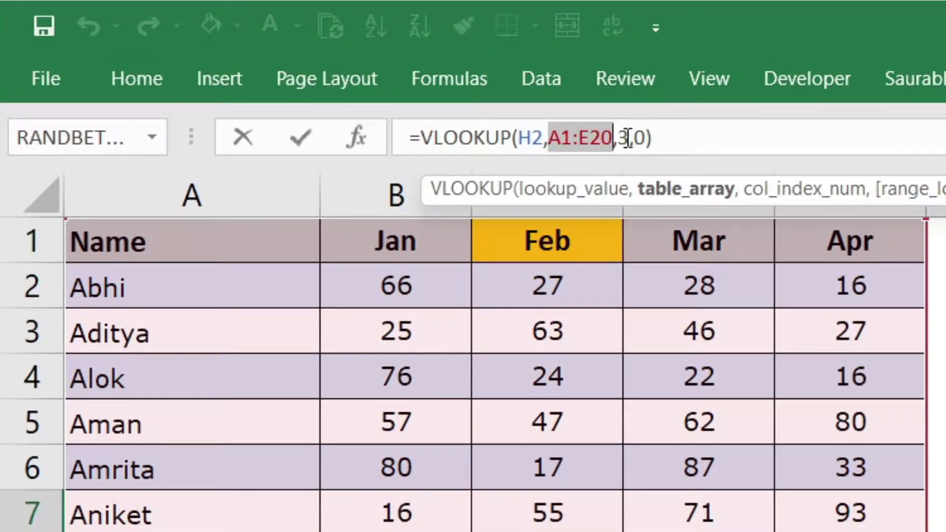
double_click(624, 138)
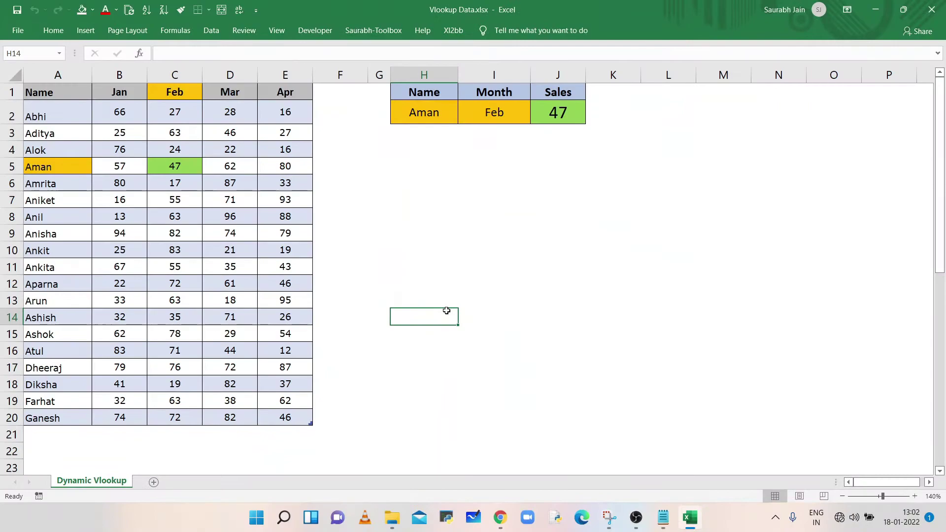
left_click(428, 113)
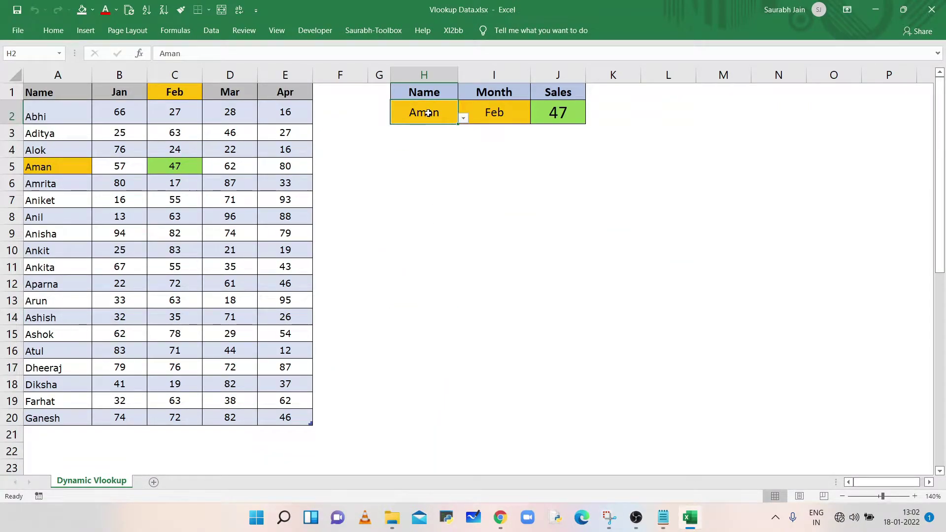
left_click(463, 118)
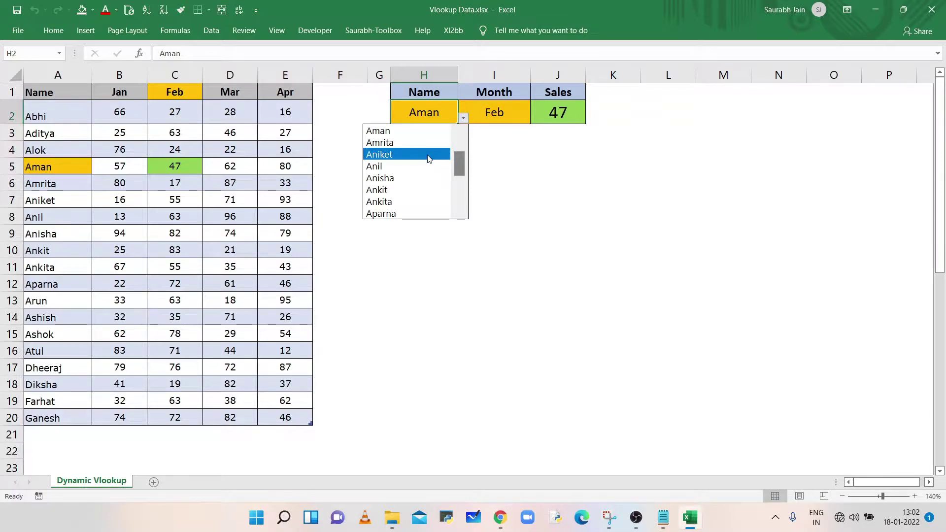
left_click(427, 155)
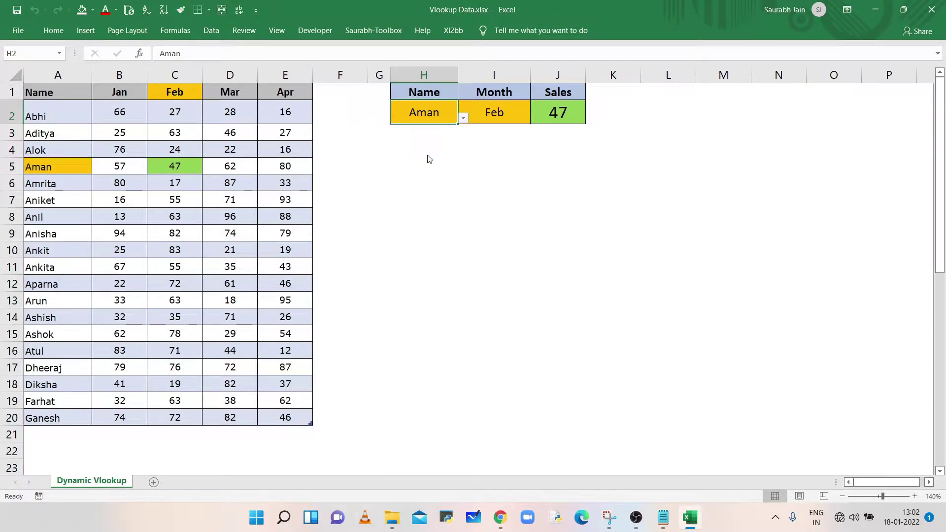
Try Jan, Mar and Apr as the month in I2, ending on Apr (93), and start typing Gopi.
left_click(486, 123)
type("Jan")
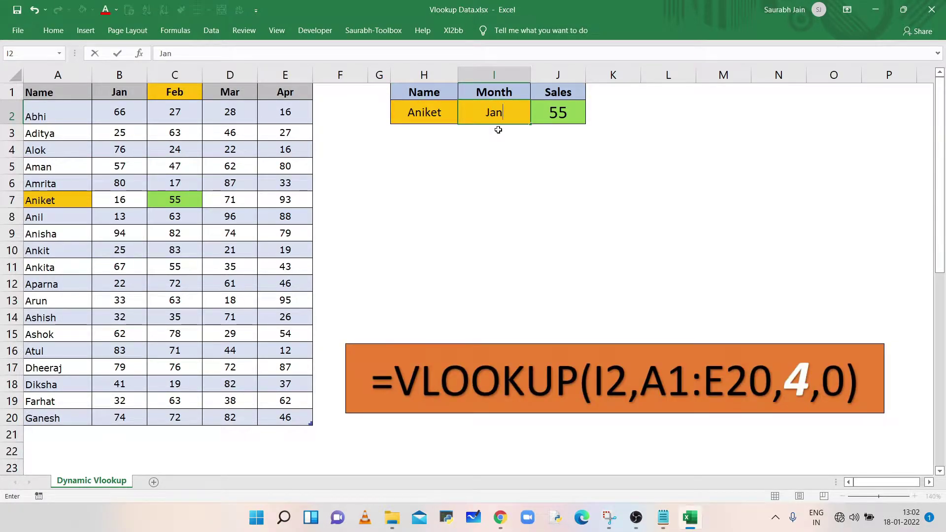
key("Return")
key("Up")
type("Mar")
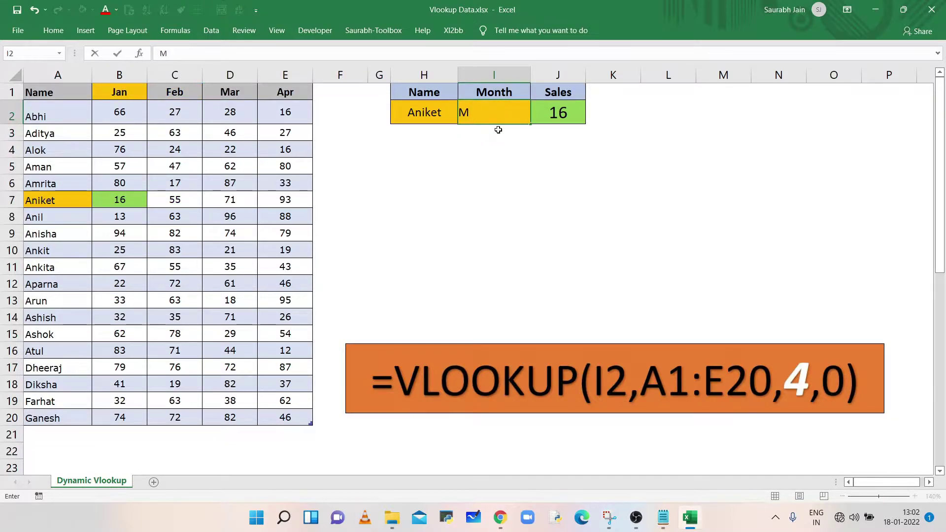
key("Return")
key("Up")
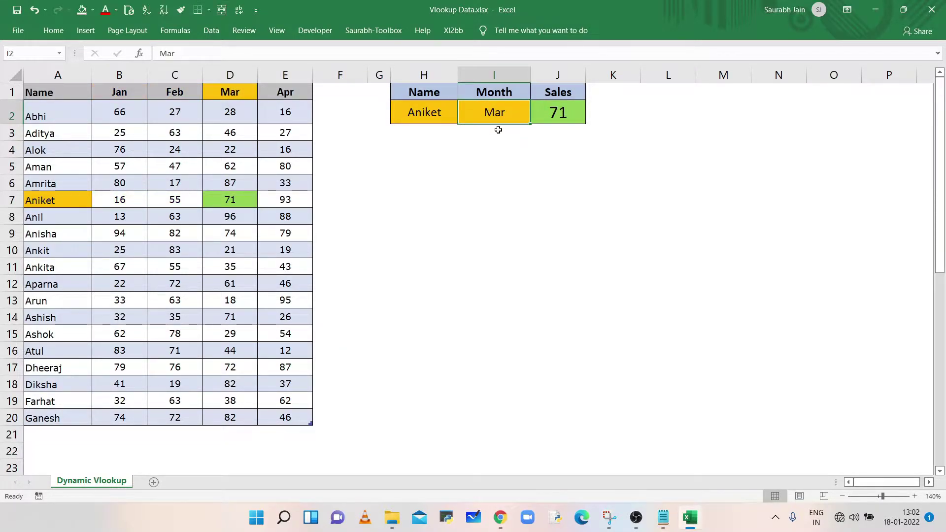
type("Apr")
key("Return")
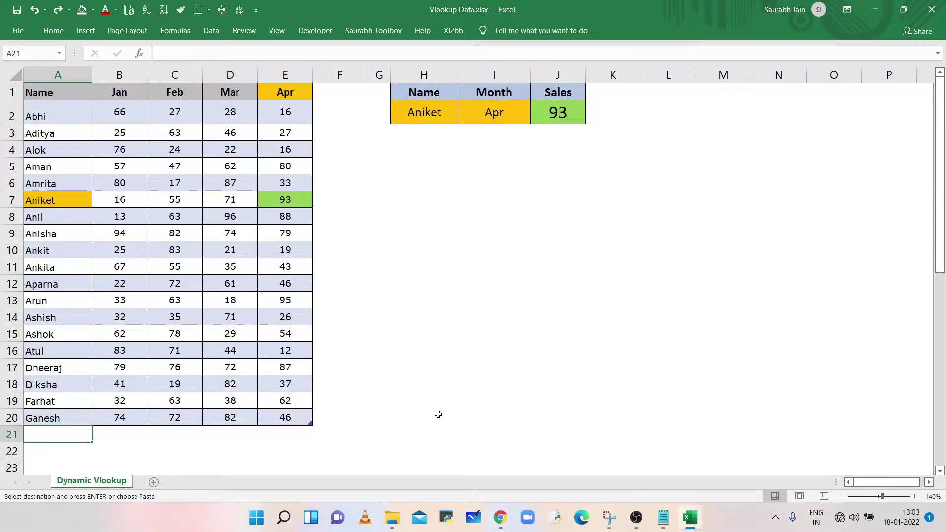
type("Gopi")
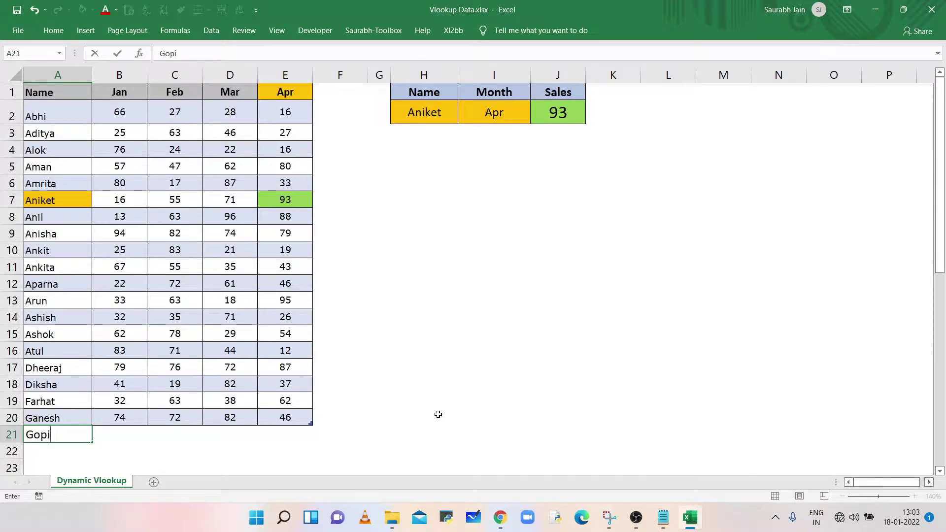
Fill Gopi's row 21 with sales of 12, 23, 45 and 67.
key("Tab")
type("12")
key("Tab")
type("2")
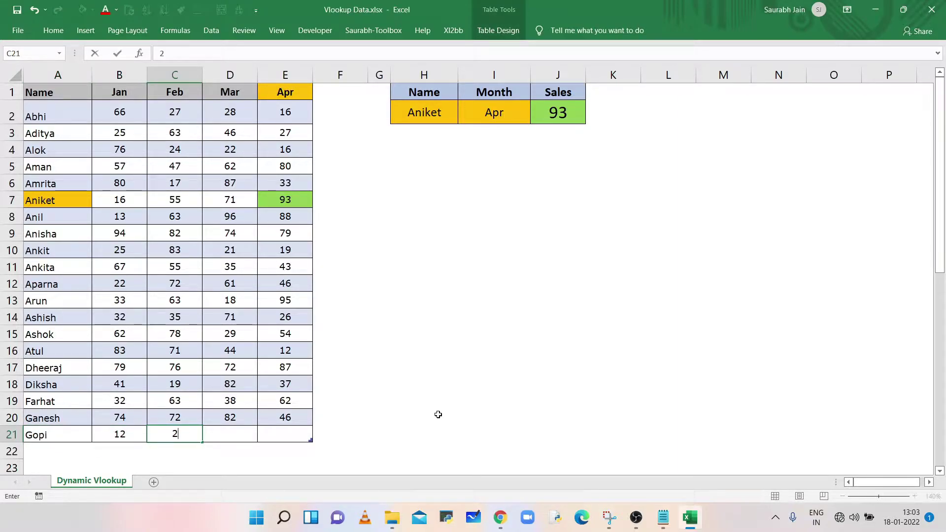
type("3")
key("Tab")
type("45")
key("Tab")
type("6")
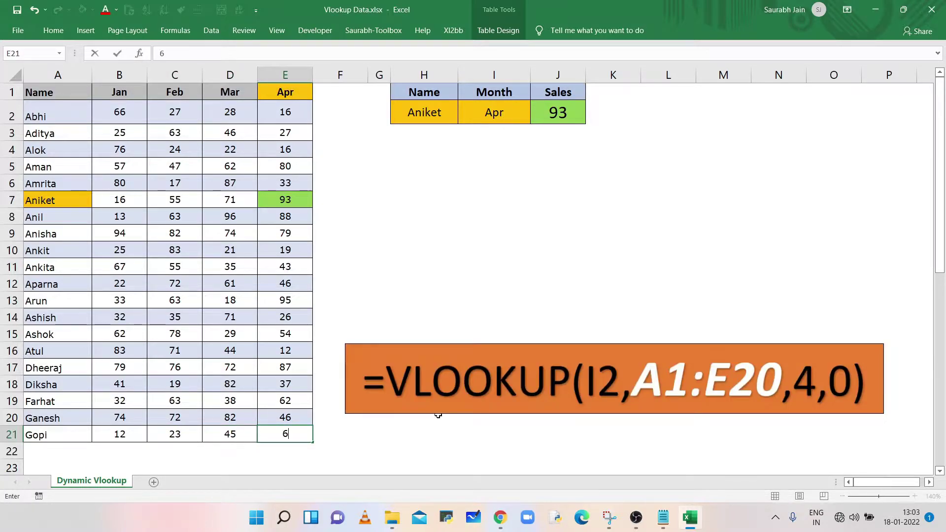
type("7")
key("Tab")
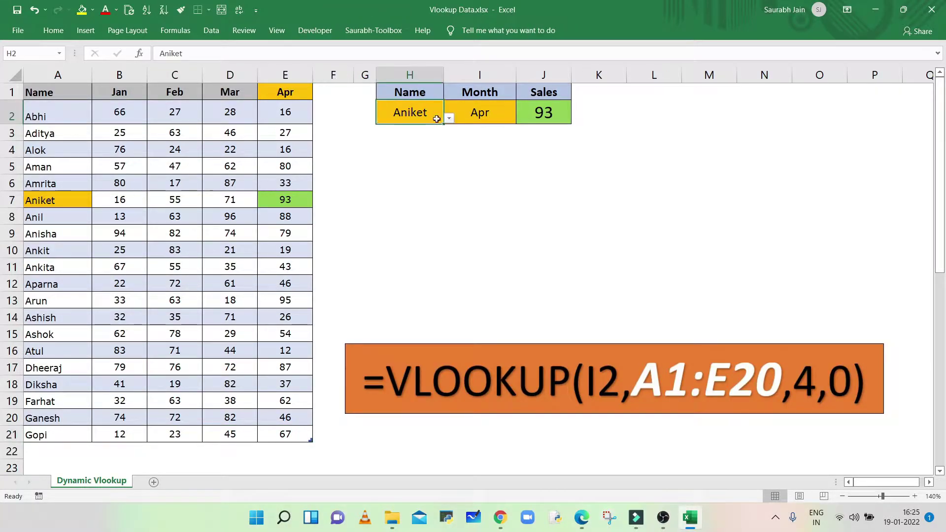
Look up Gopi with month Feb so Sales shows 23.
left_click(448, 118)
scroll(394, 167, "down", 3)
left_click(414, 212)
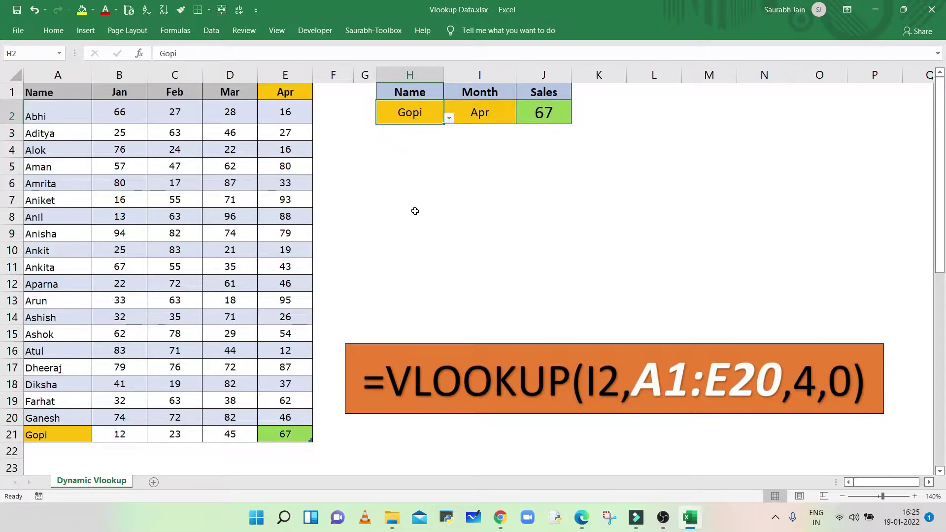
left_click(487, 111)
type("Feb")
key("Return")
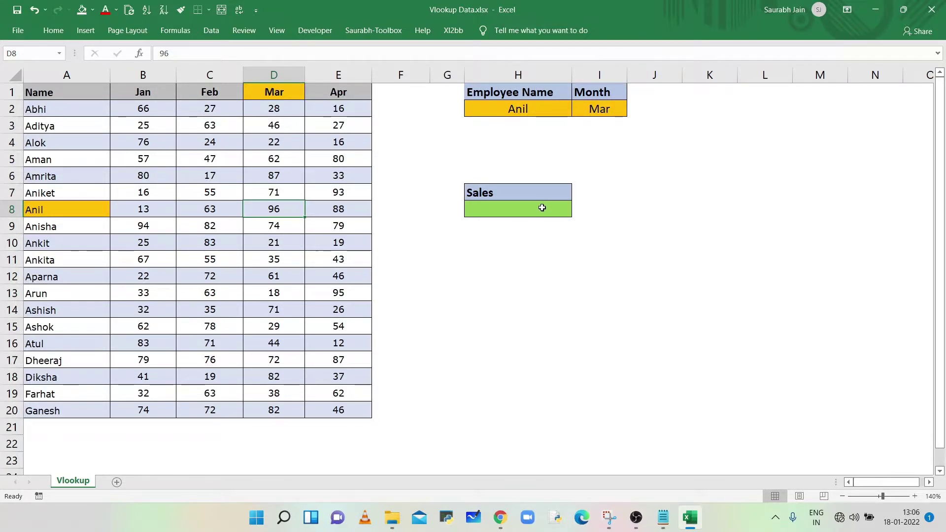
Enter =VLOOKUP(H2,A1:E20,4,0) in H8 so Sales returns Anil's Mar figure of 96.
left_click(517, 204)
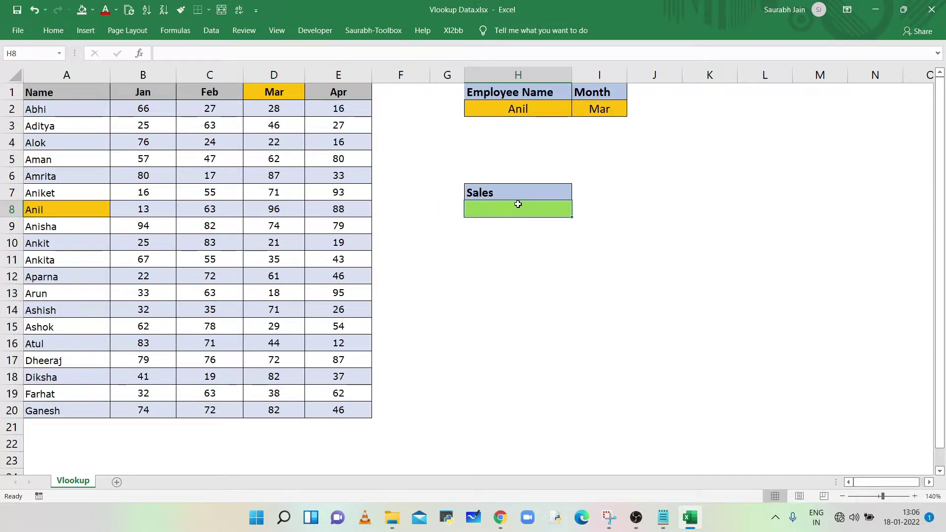
type("=Vloo")
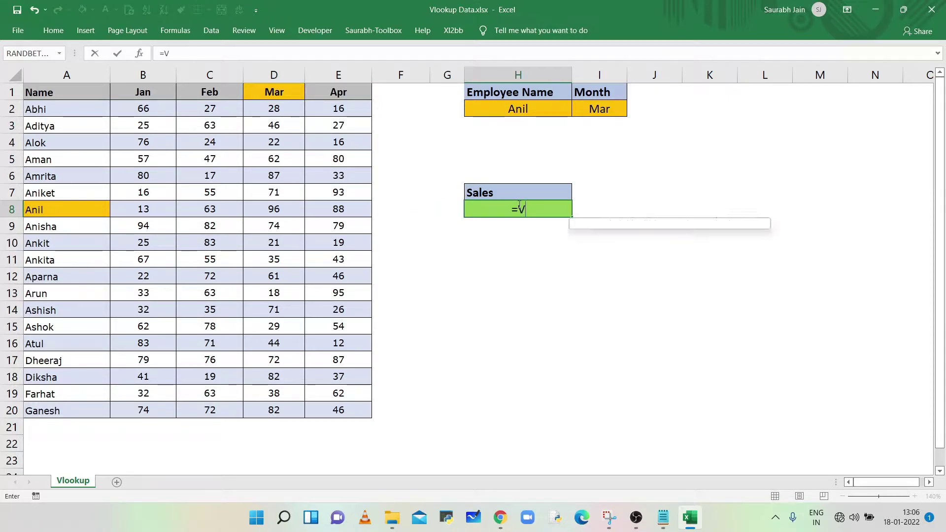
type("kup(")
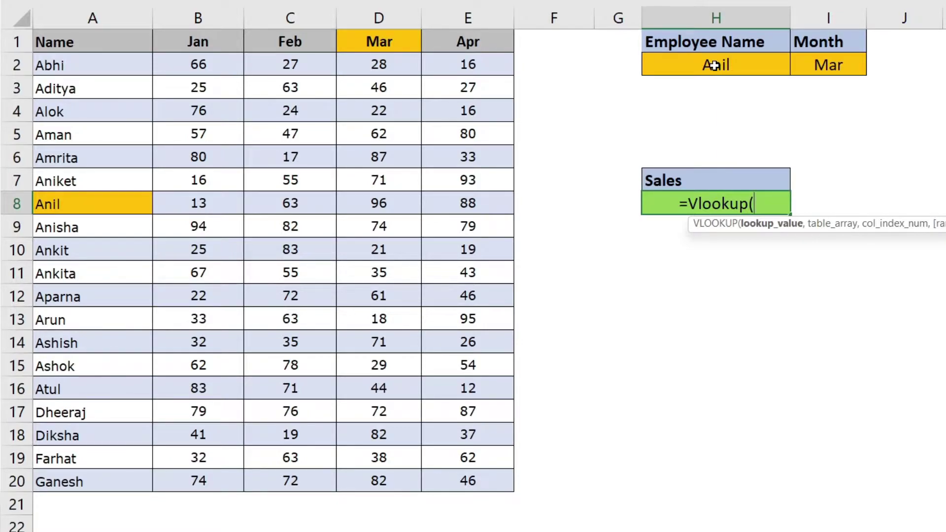
left_click(714, 65)
type(",")
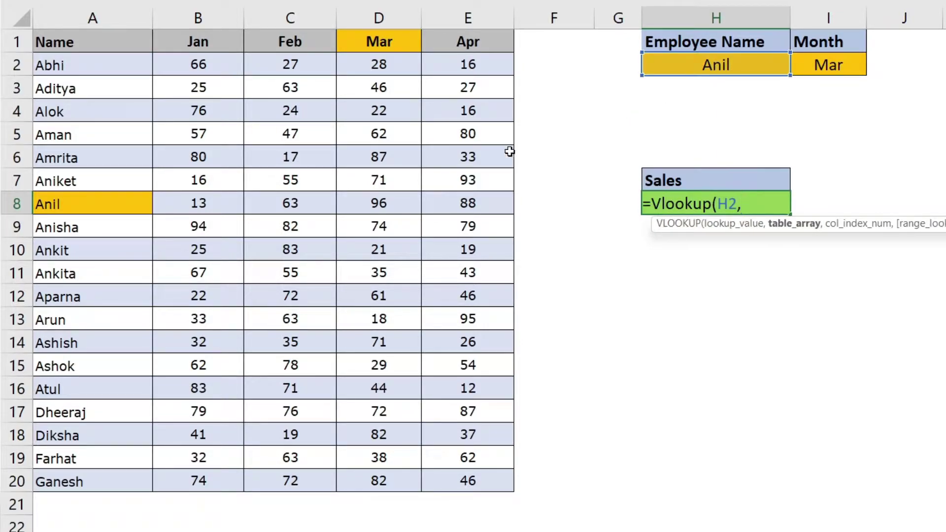
left_click(67, 42)
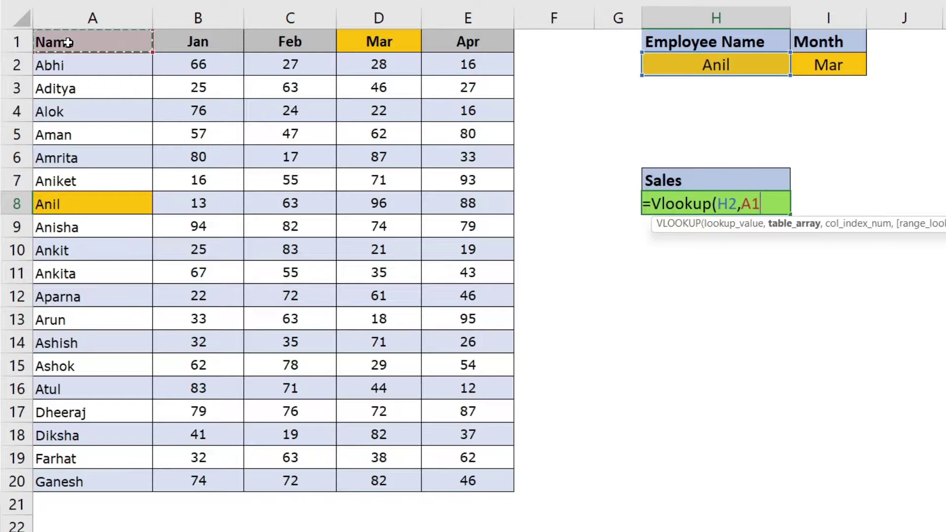
left_click_drag(67, 42, 452, 483)
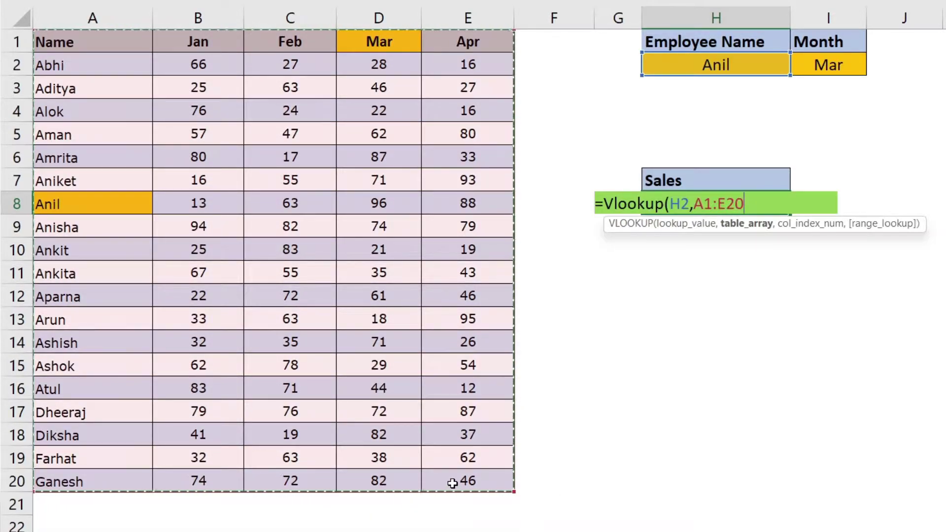
type(",")
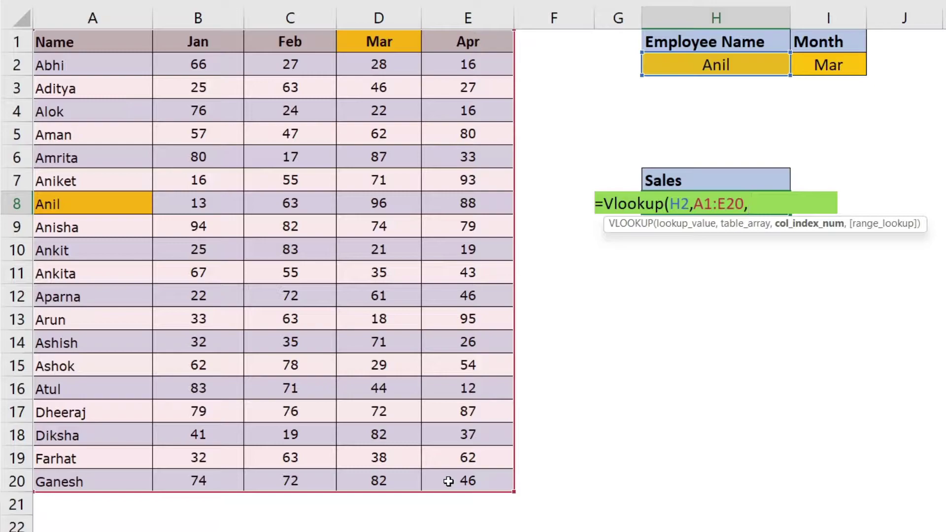
type("4")
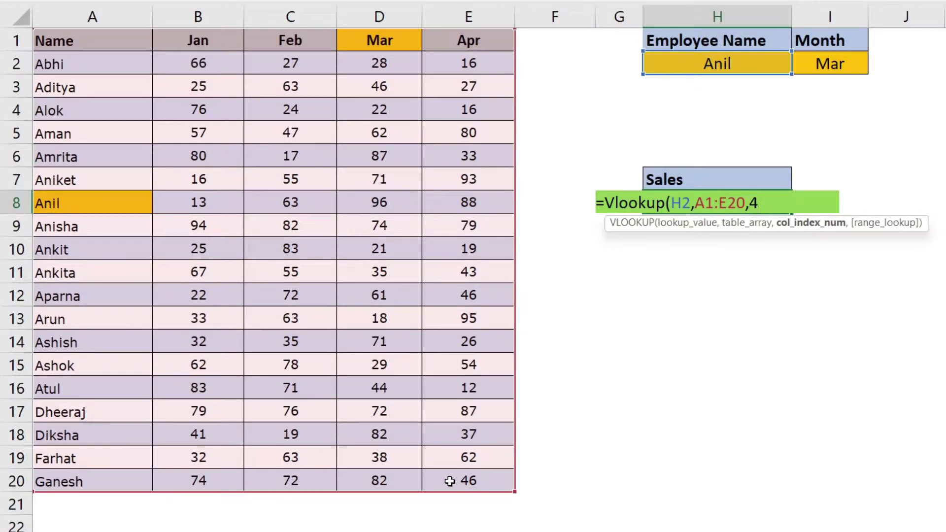
type(",")
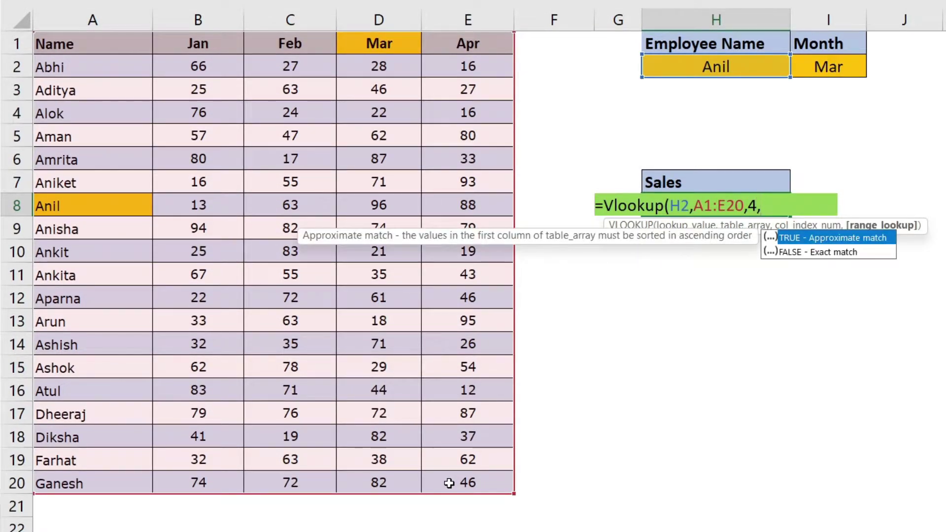
type("0)")
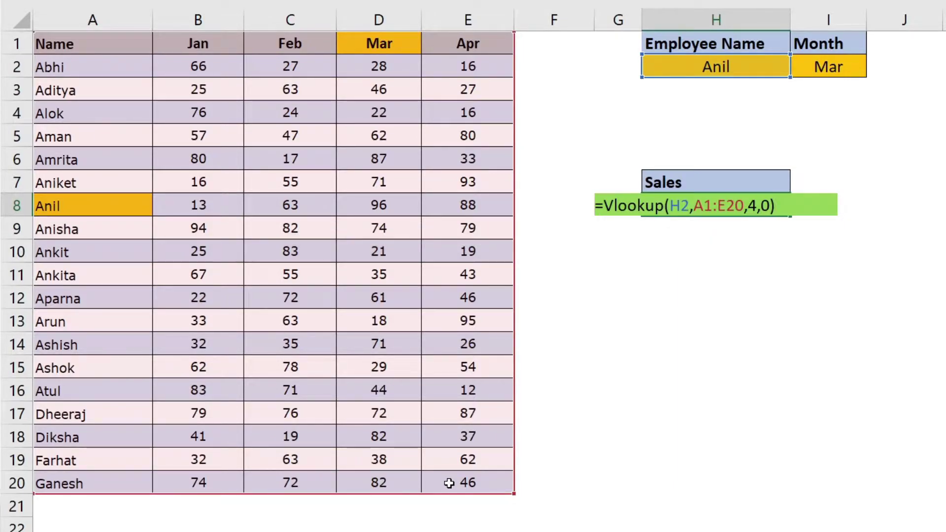
key("Return")
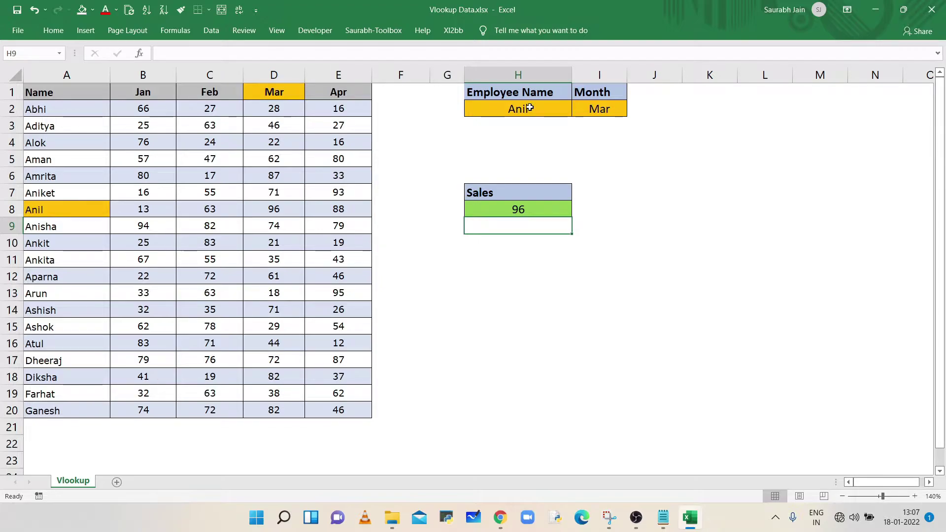
Set the month in I2 to Apr.
left_click(602, 109)
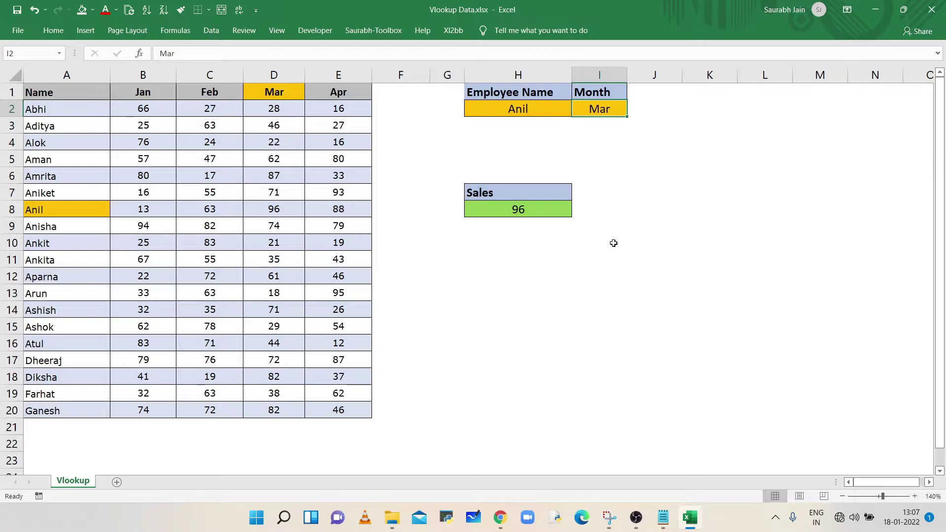
type("Apr")
key("Return")
Change H8's VLOOKUP column index from 4 to 5 and confirm it matches E8's 88.
left_click(545, 210)
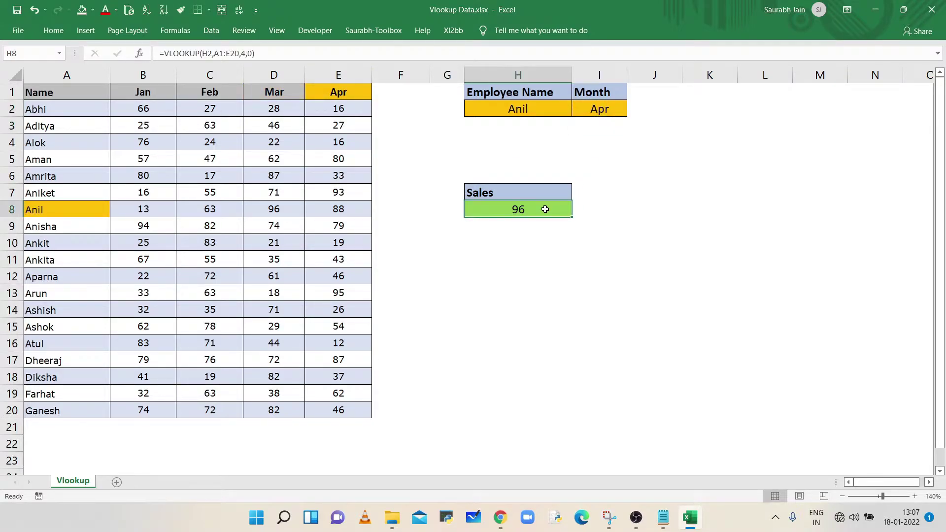
double_click(244, 52)
type("5")
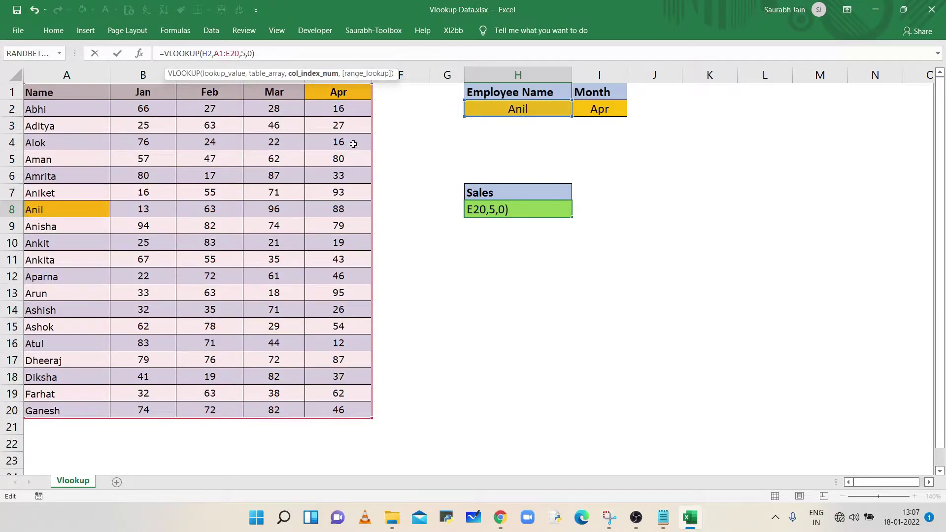
key("Return")
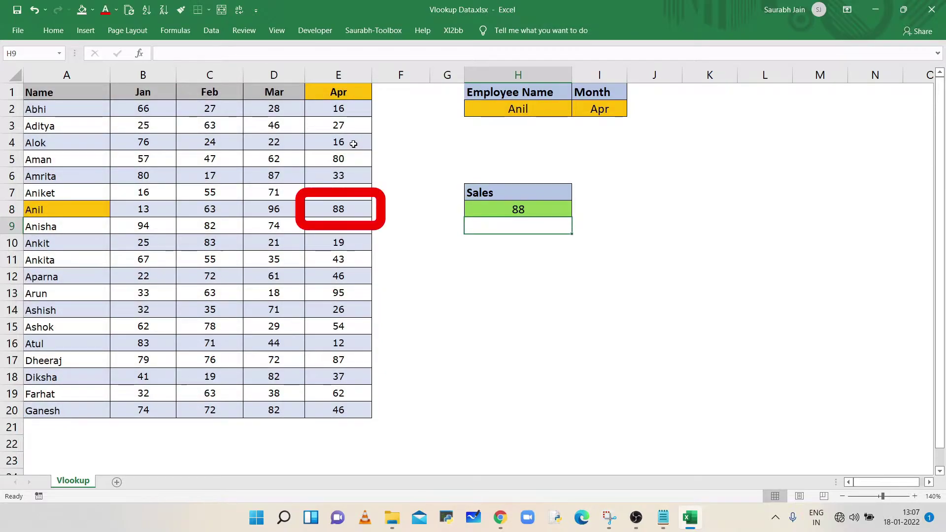
left_click(364, 211)
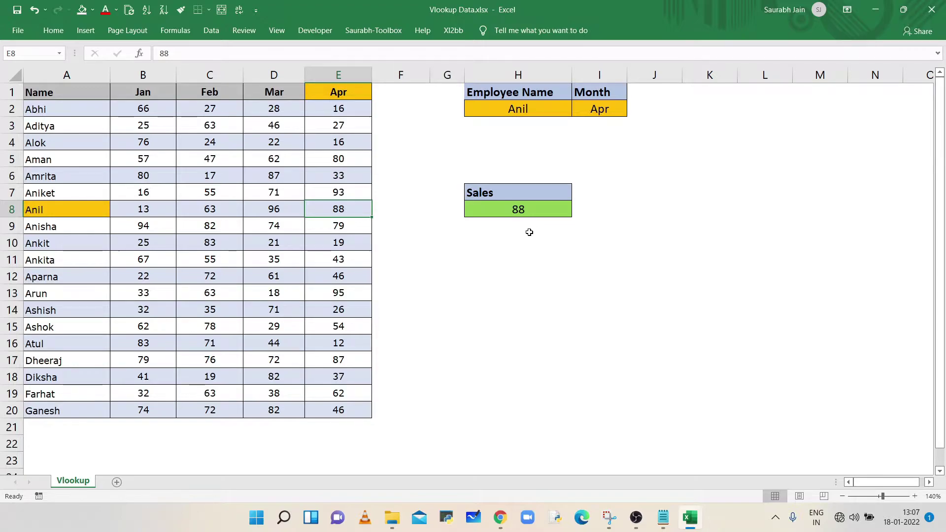
left_click(532, 209)
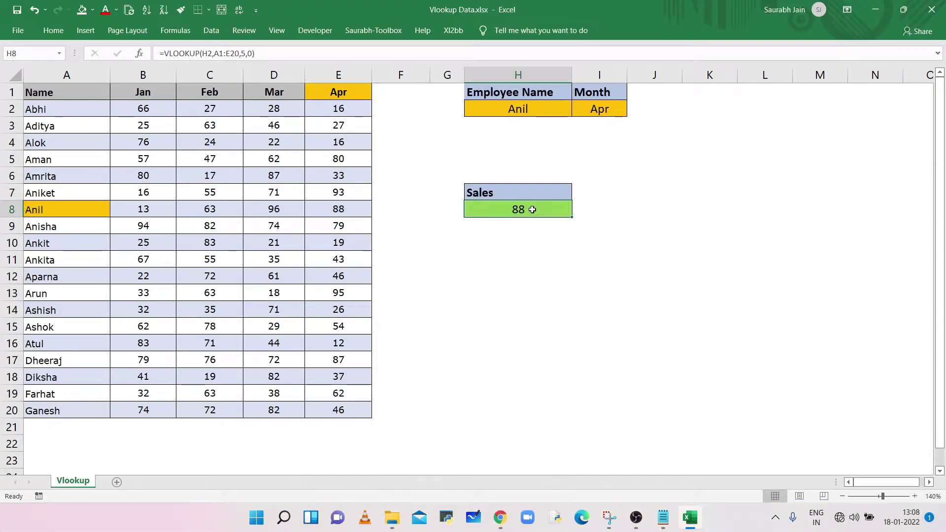
Replace H8's fixed column index 5 with MATCH(I2,A1:E1,0), still returning 88.
double_click(532, 210)
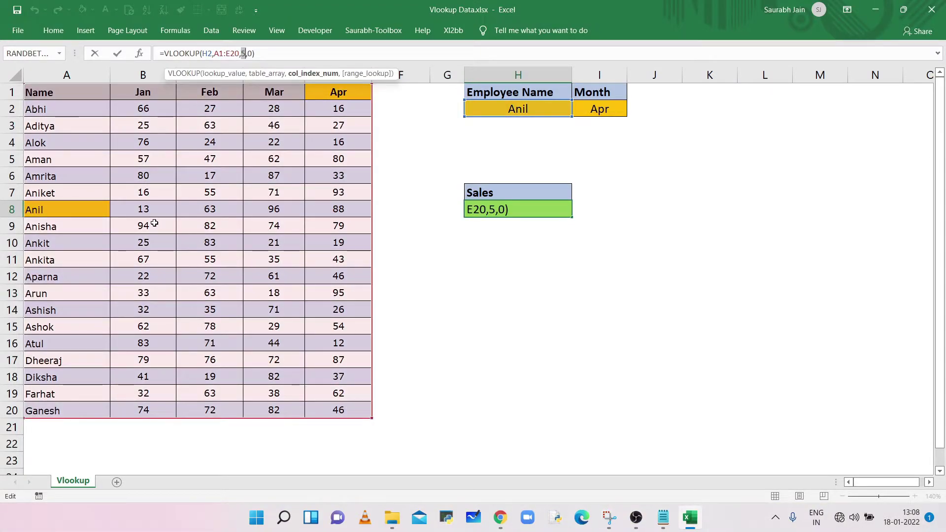
key("BackSpace")
type("MA")
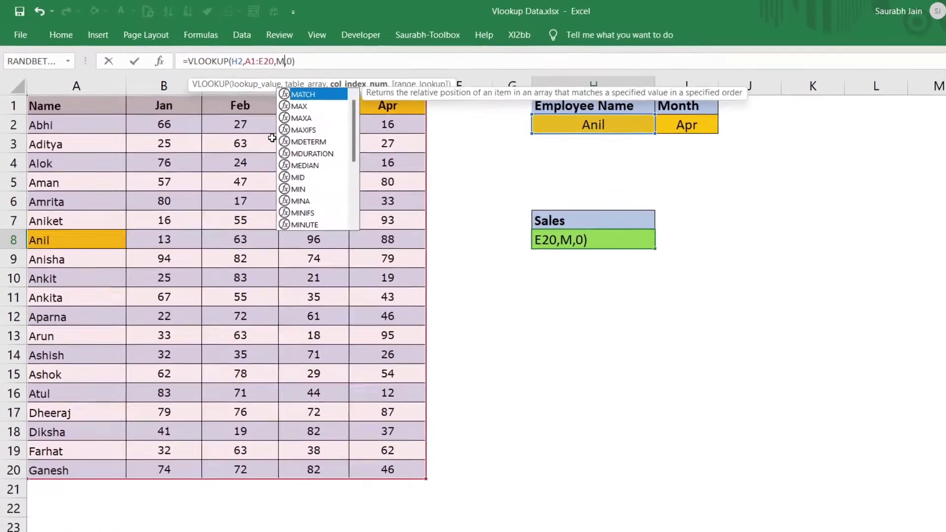
type("TCH")
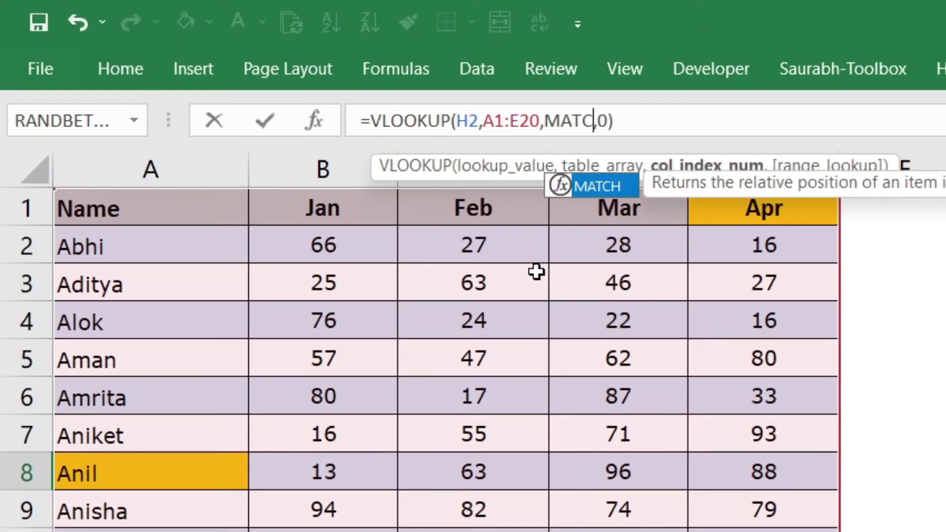
key("Tab")
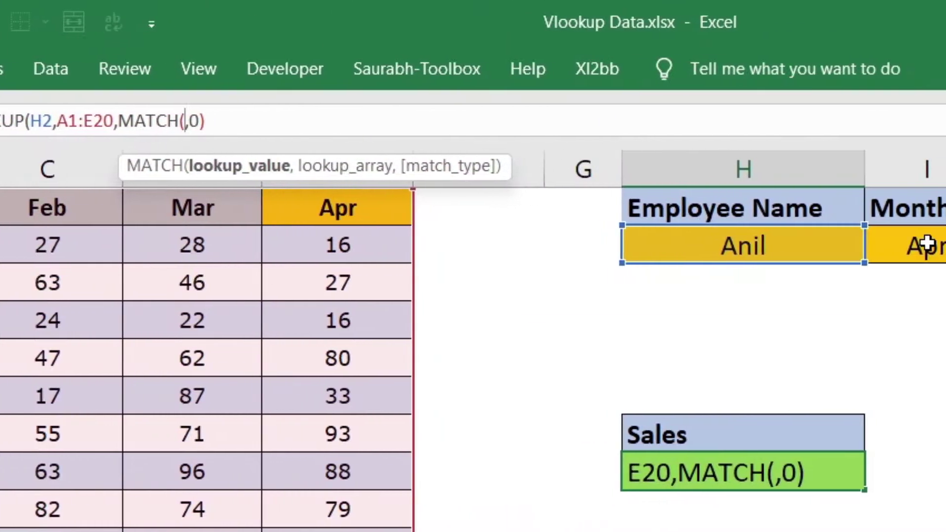
left_click(806, 244)
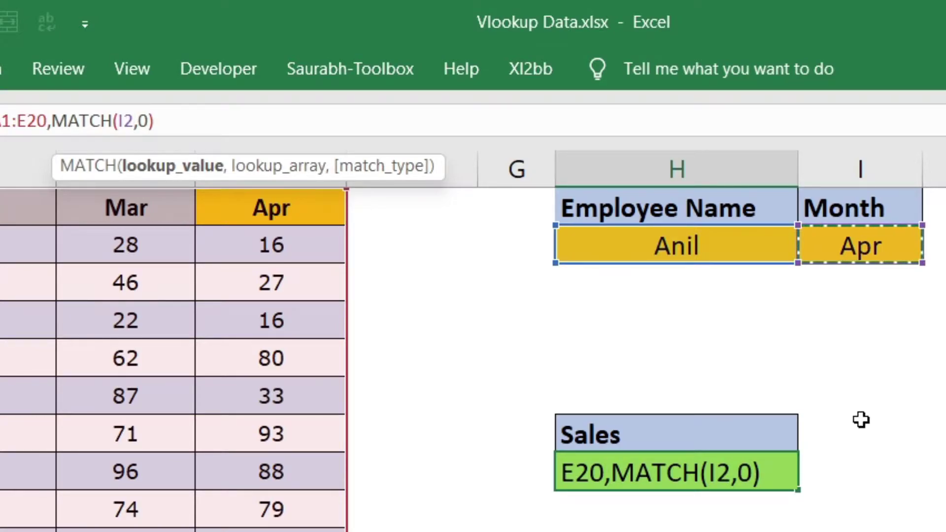
type(",")
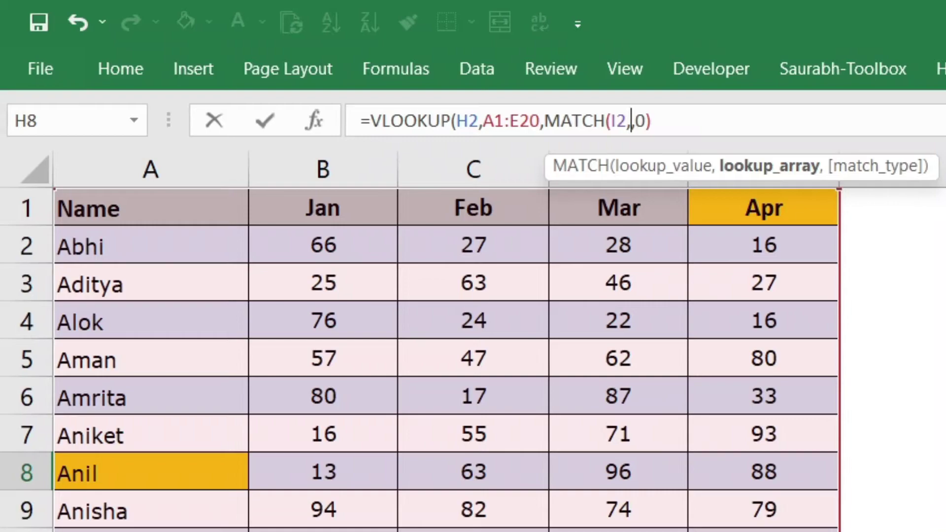
left_click_drag(183, 207, 734, 208)
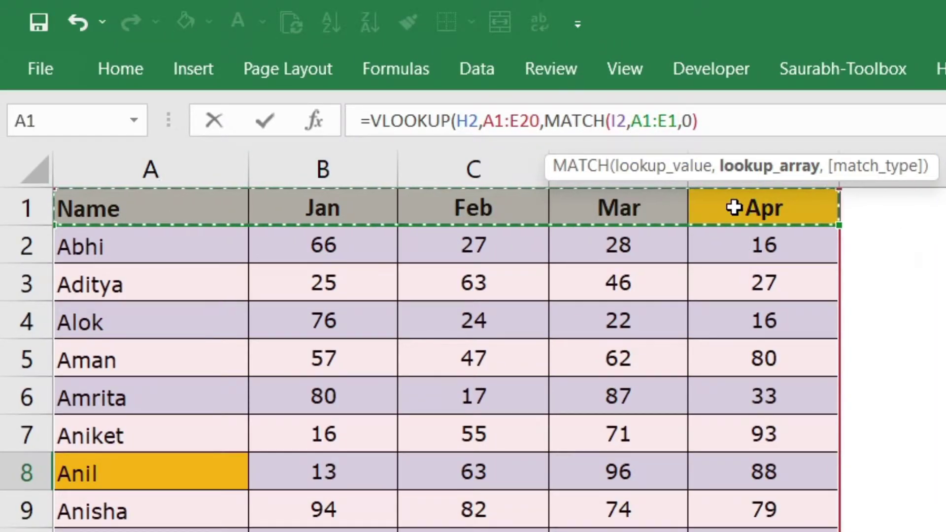
type(",")
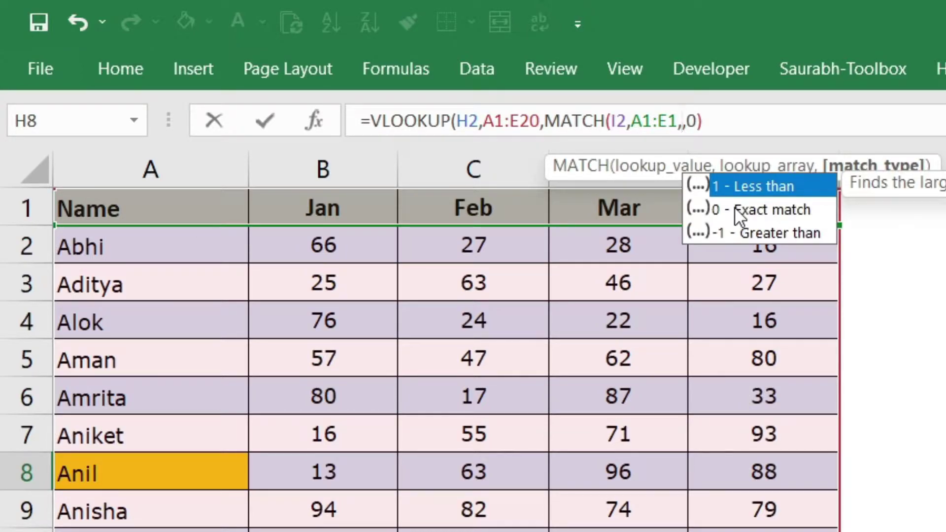
type("0)")
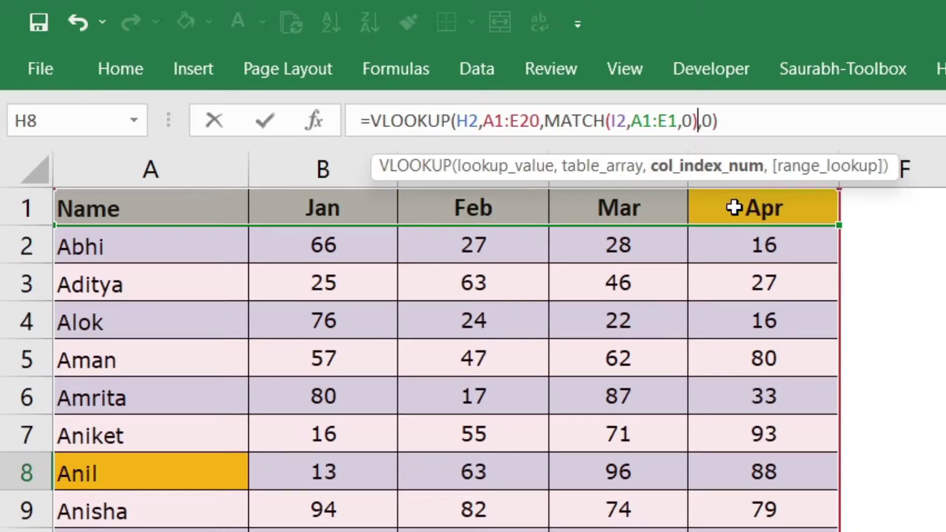
key("Return")
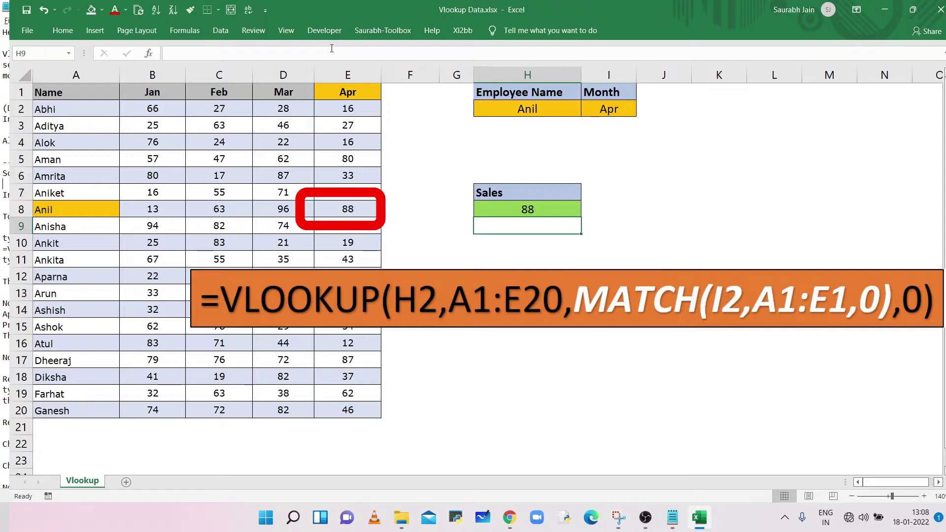
Set the month to Jan and the employee to Alok, so Sales shows 76.
key("Up")
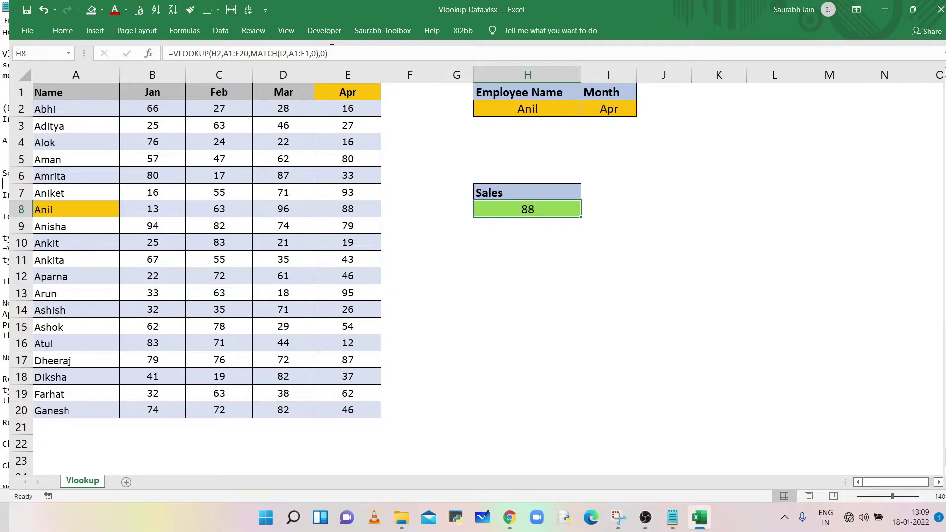
left_click(592, 108)
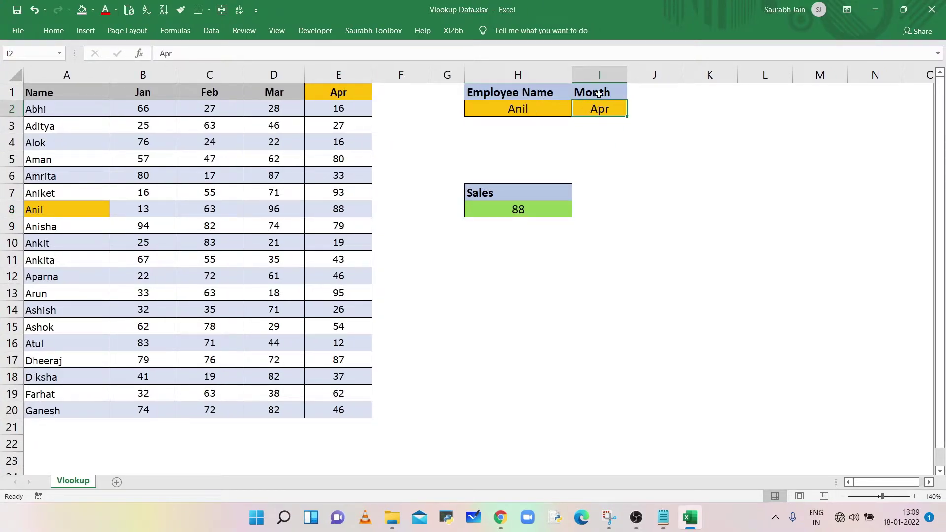
type("Jan")
key("Return")
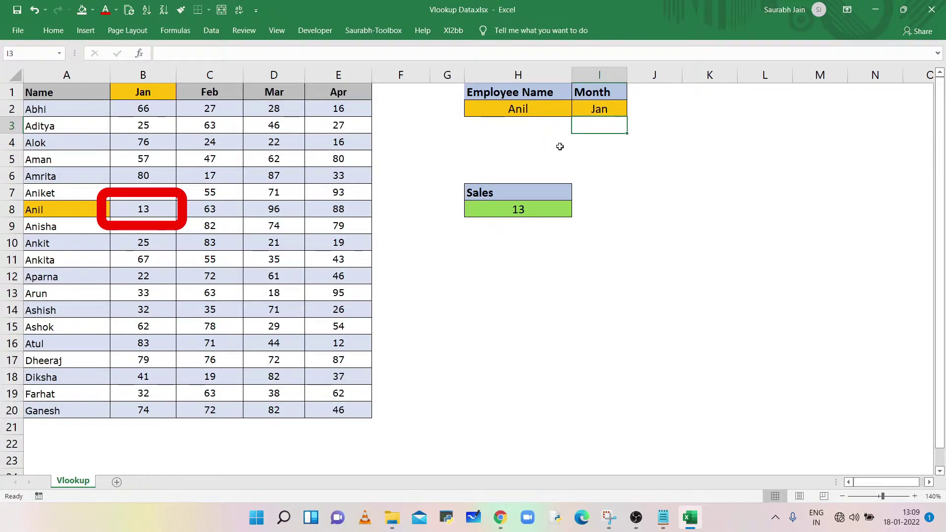
left_click(540, 210)
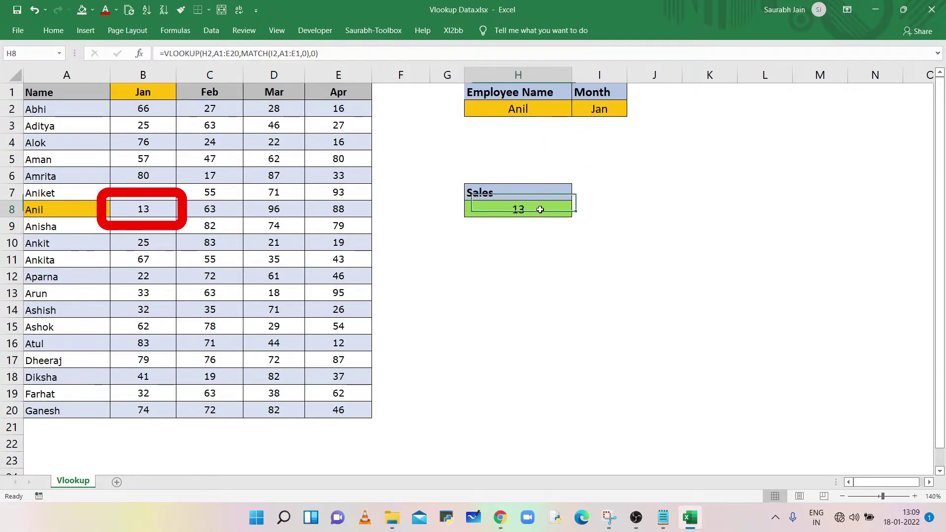
left_click(526, 111)
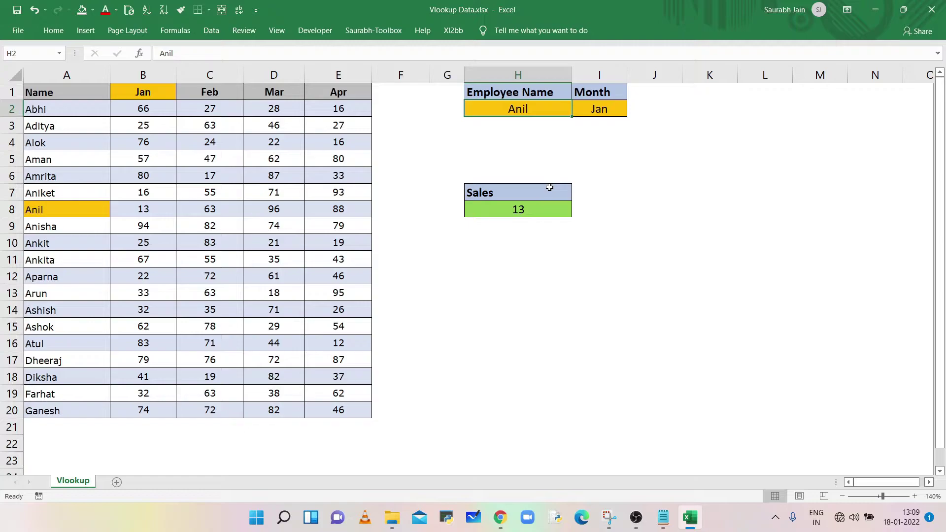
type("Alok")
key("Return")
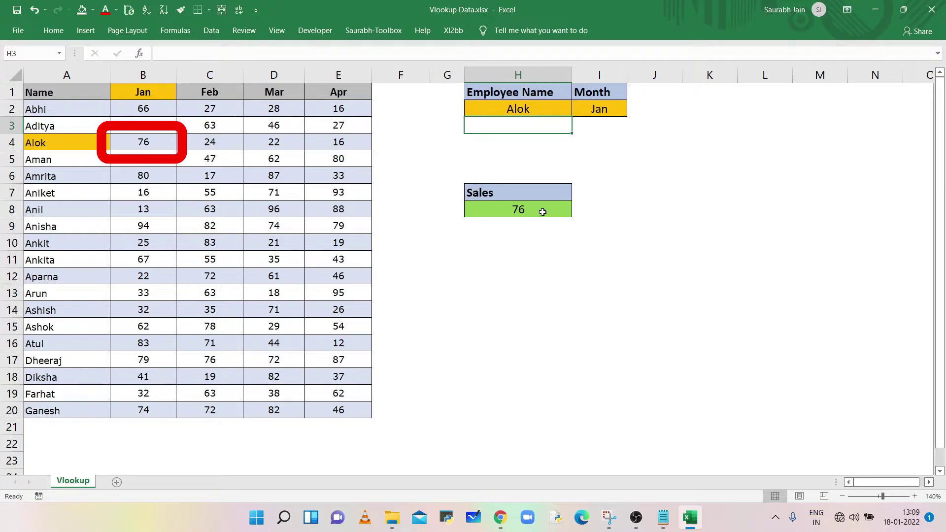
Add Gopi in row 21 with sales 23, 45, 67 and 55.
left_click(66, 427)
type("Gopi")
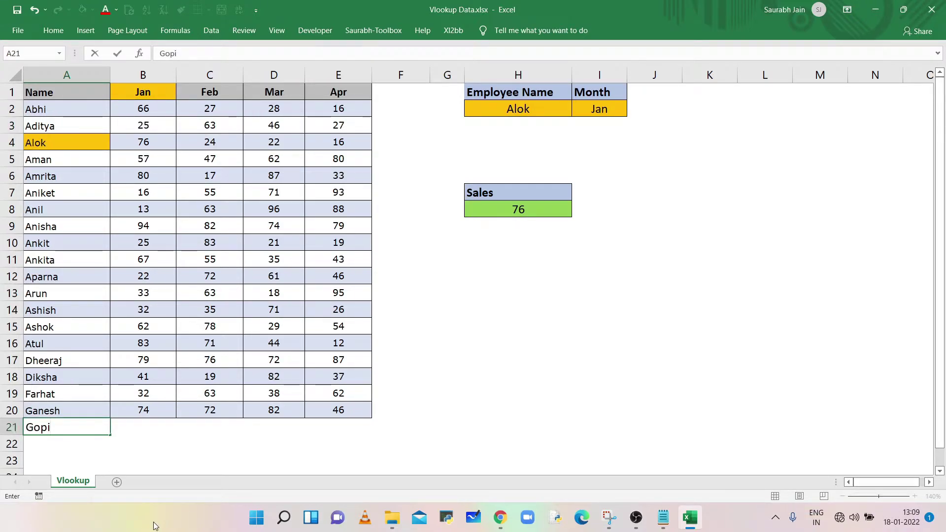
key("Tab")
type("23")
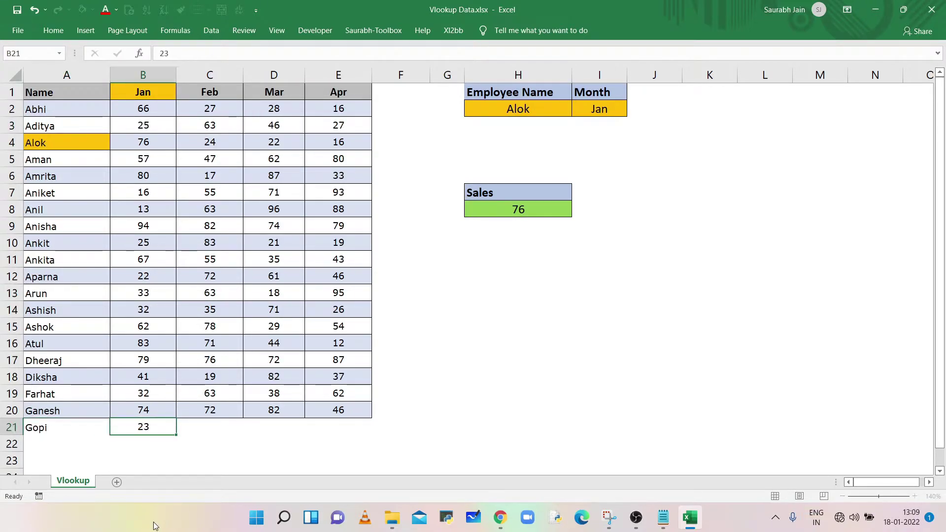
key("Tab")
type("45")
key("Tab")
type("67")
key("Tab")
type("55")
key("Tab")
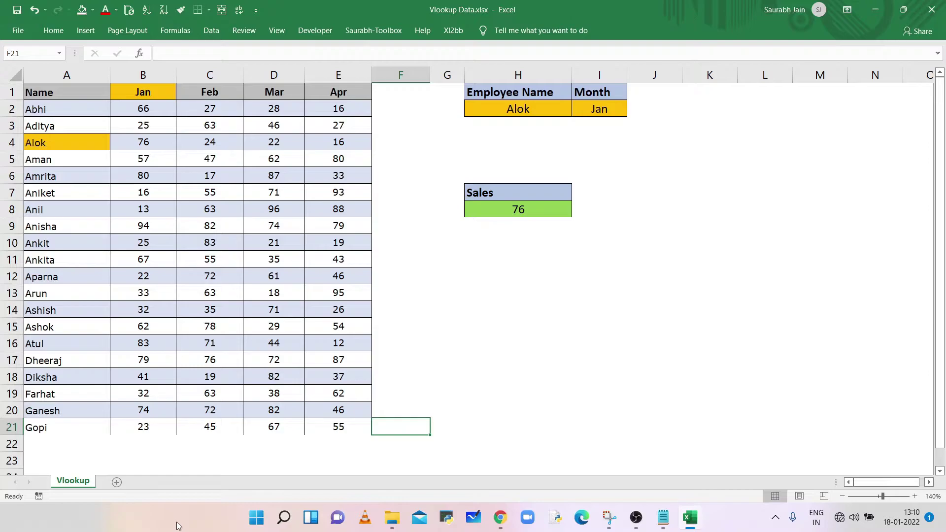
Enter Gopi as the employee name in H2, producing #N/A.
left_click(519, 104)
type("Goopi")
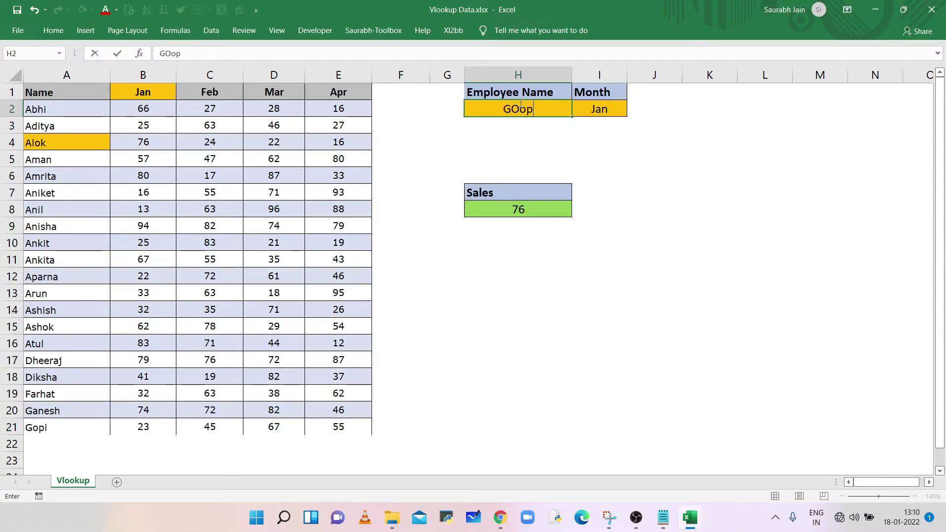
key("BackSpace")
key("BackSpace")
key("BackSpace")
key("BackSpace")
type("opi")
key("Return")
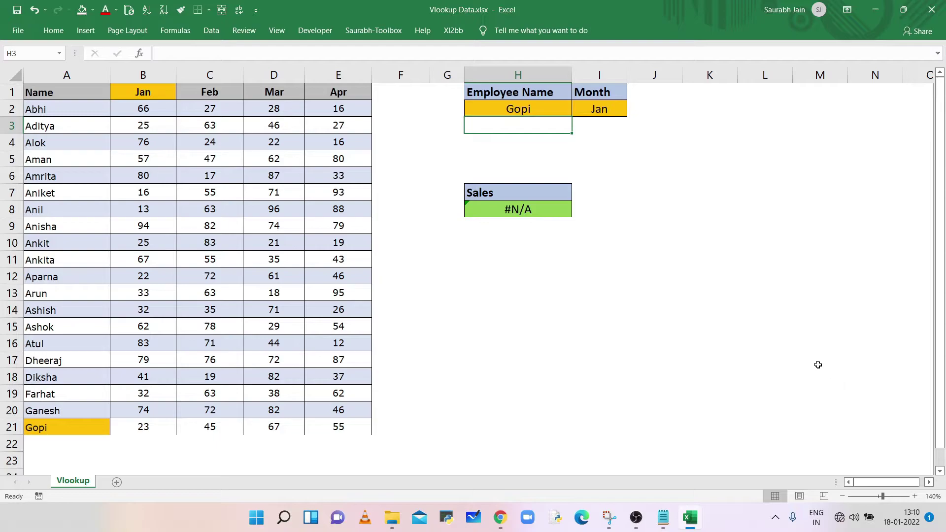
Extend H8's lookup range from A1:E20 to A1:E21 so Gopi's Jan sales show 23.
left_click(552, 211)
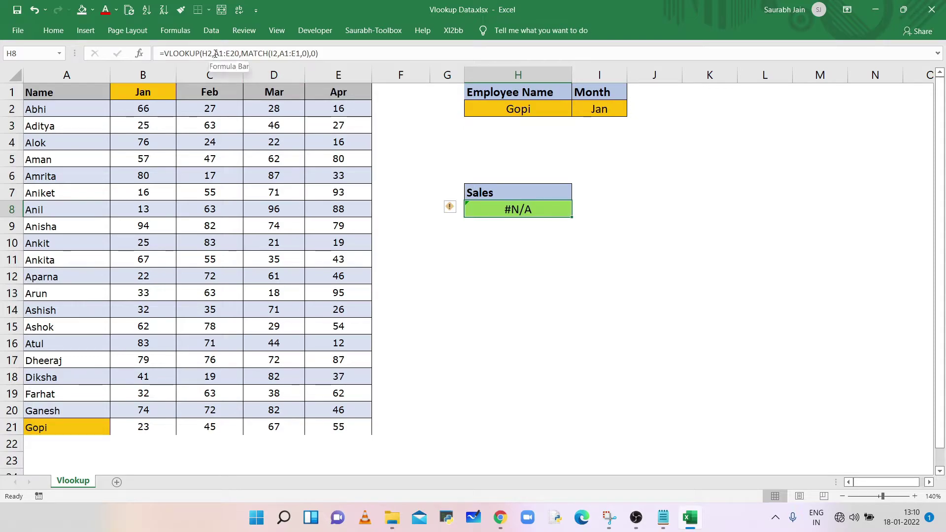
left_click_drag(214, 54, 241, 53)
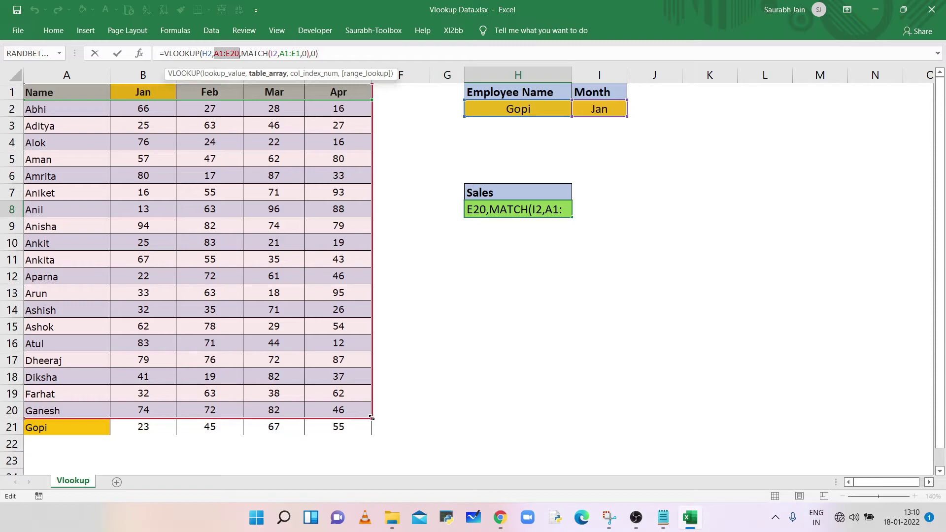
left_click_drag(371, 426, 371, 430)
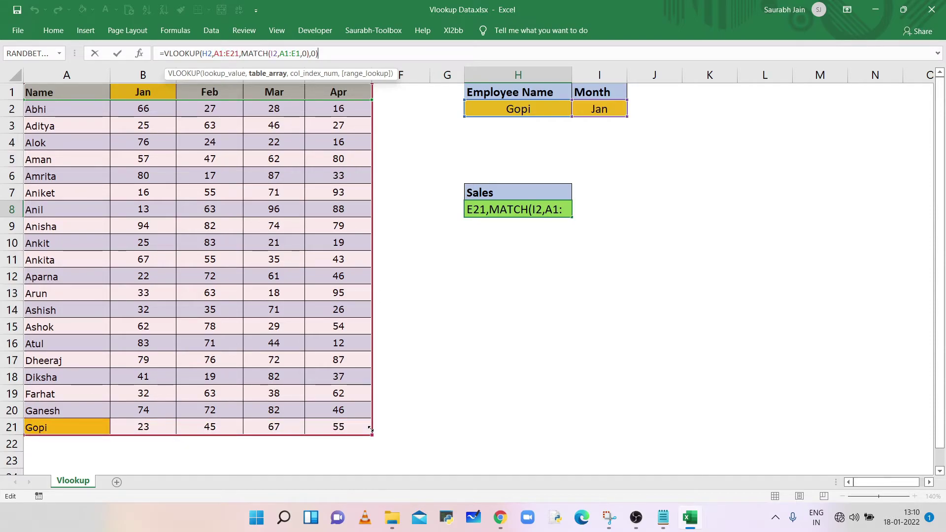
key("Return")
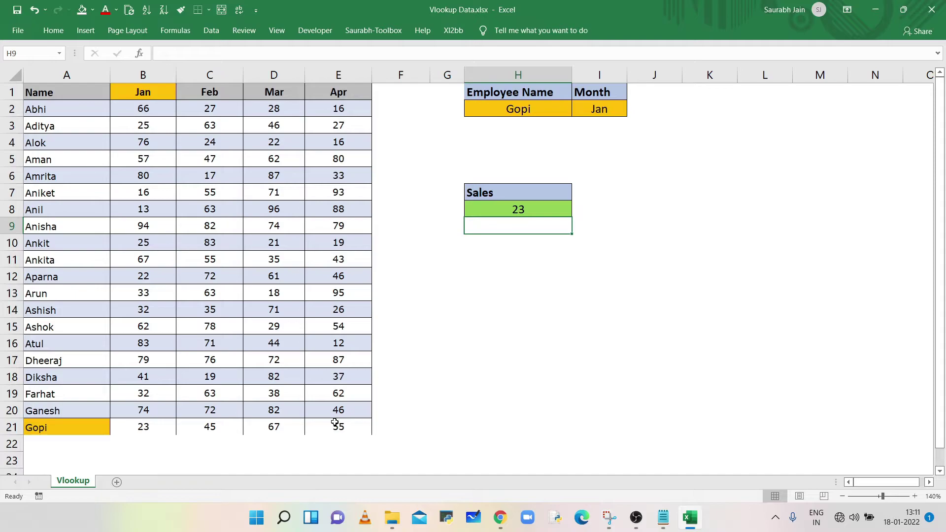
Convert the sales data range into a table with headers using Ctrl+T.
left_click(46, 95)
key("ctrl+a")
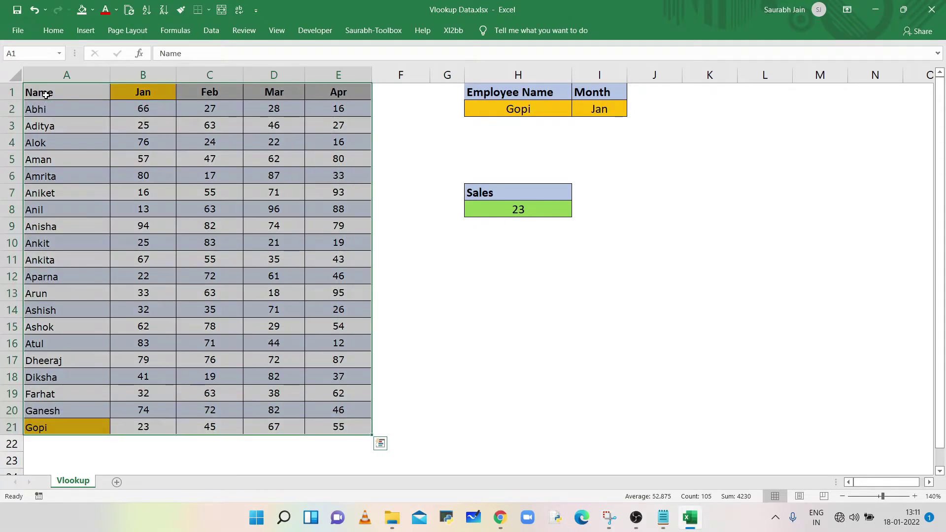
key("ctrl+t")
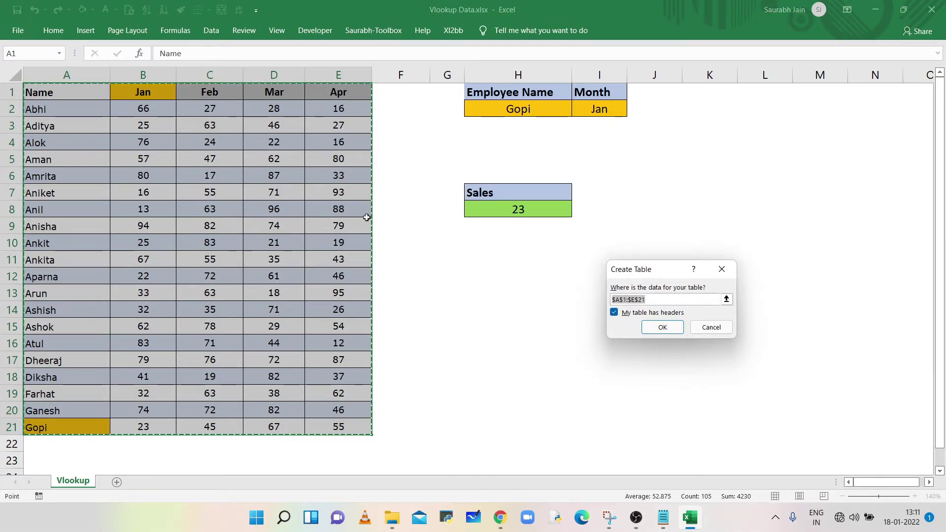
left_click(660, 328)
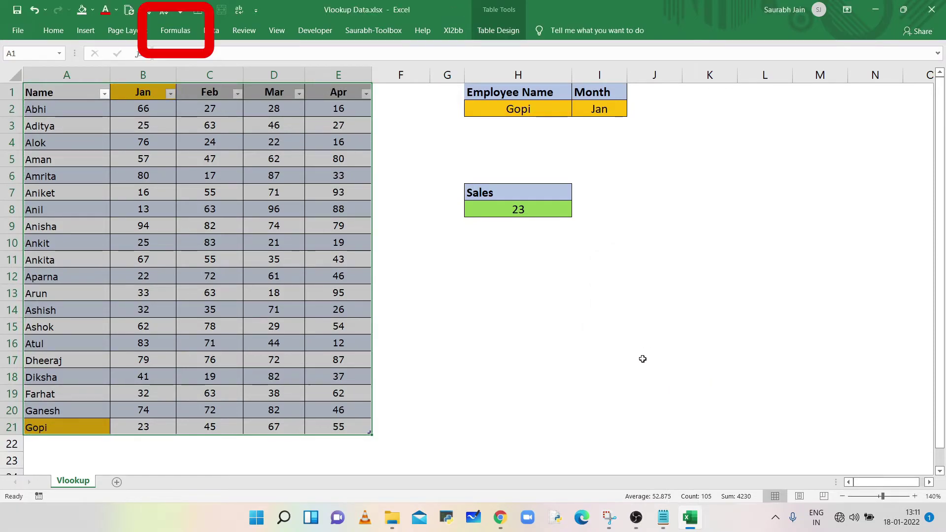
Rename Table1 to eTable in the Name Manager.
left_click(173, 32)
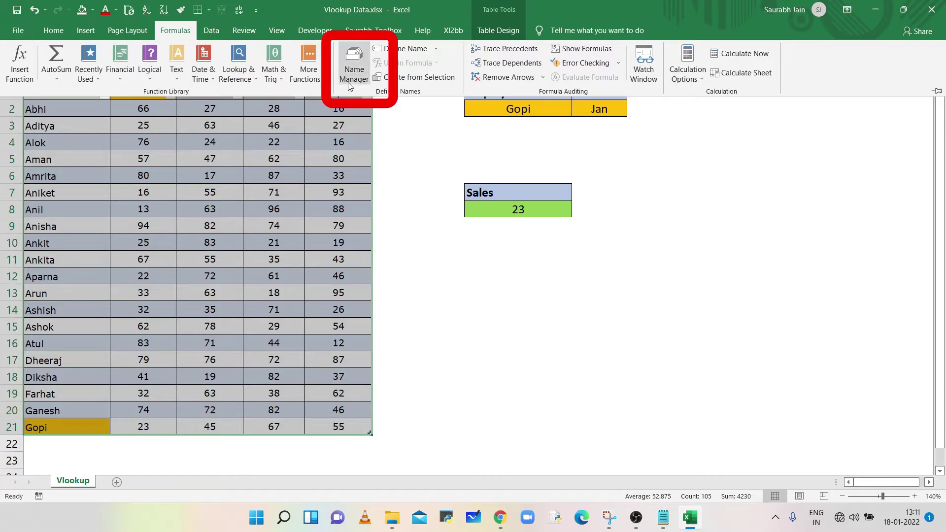
left_click(353, 69)
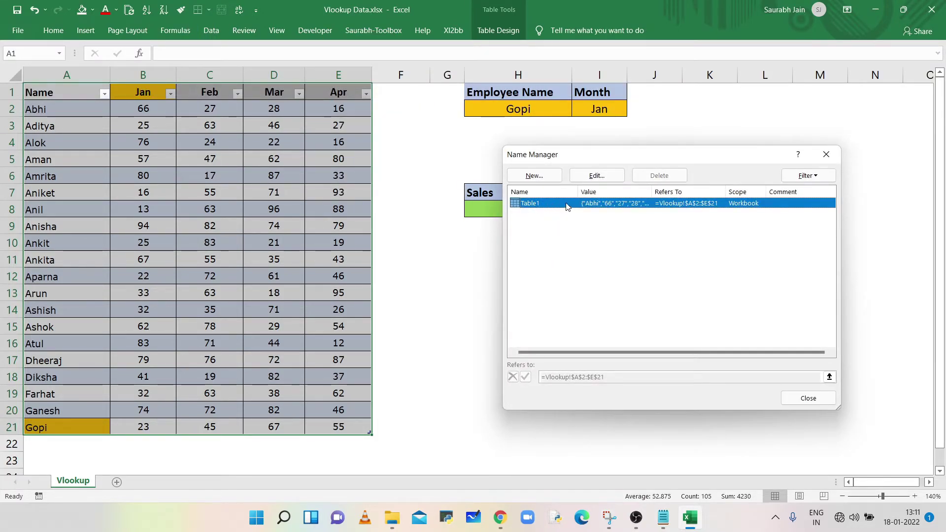
left_click(597, 176)
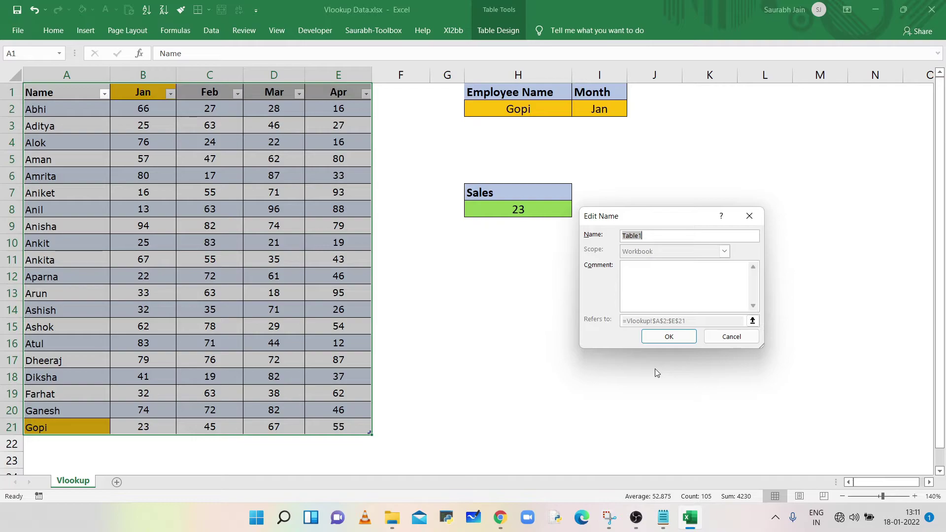
type("eTable")
left_click(684, 340)
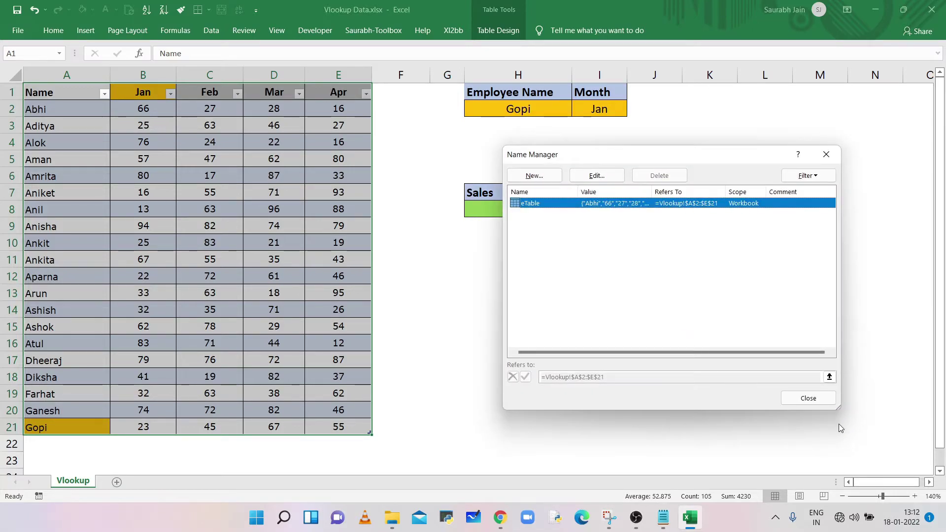
left_click(808, 398)
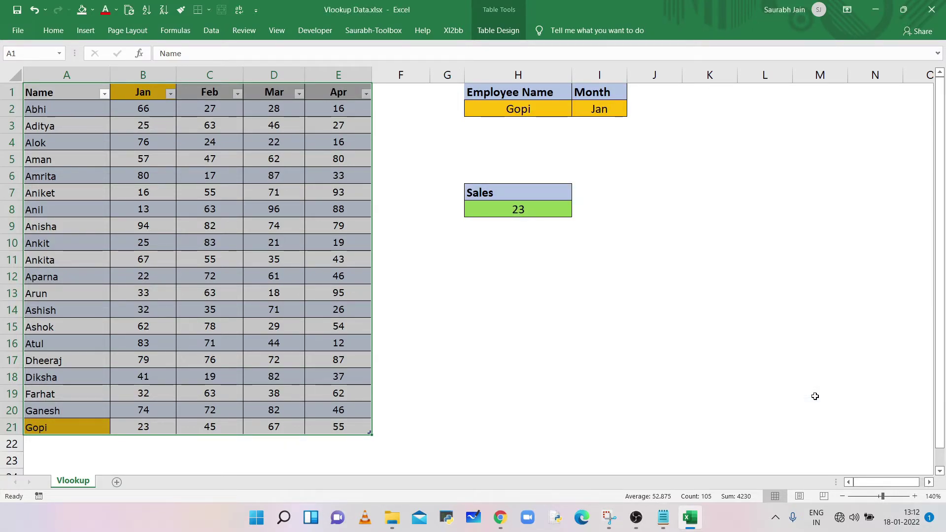
Replace A1:E21 with eTable in H8's VLOOKUP formula, keeping the result 23.
left_click(539, 211)
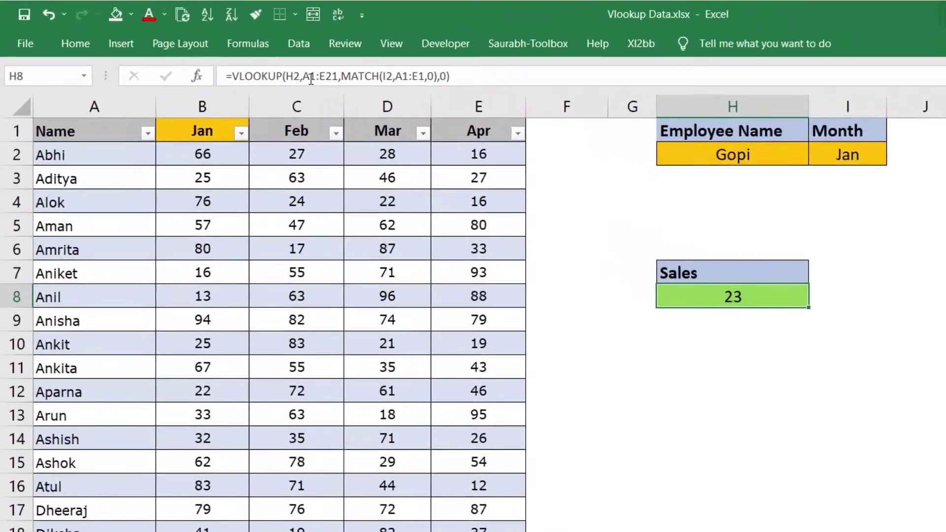
left_click(304, 75)
left_click_drag(304, 76, 333, 76)
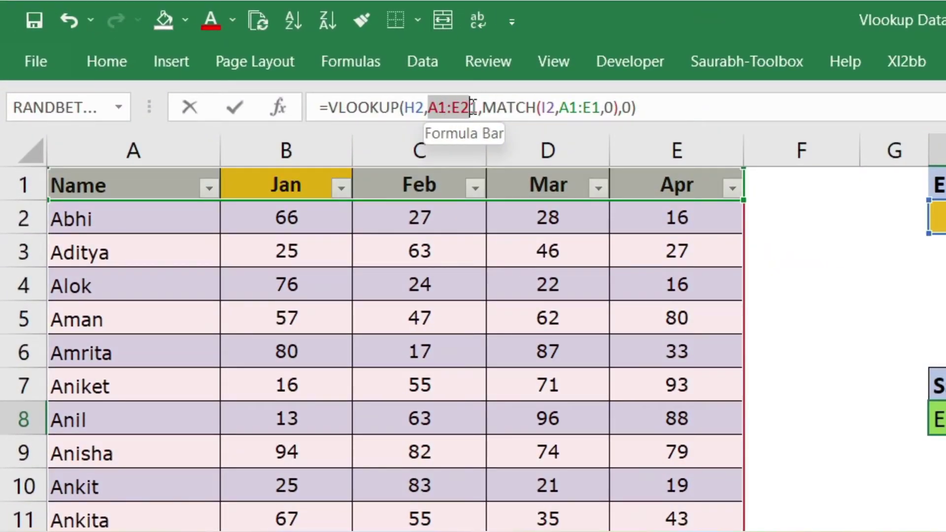
left_click_drag(471, 106, 476, 106)
key("Delete")
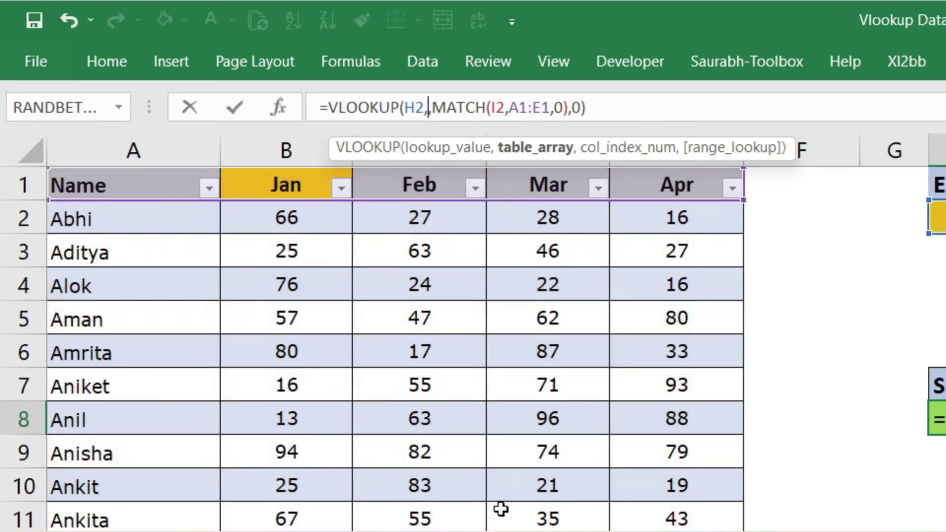
type("eta")
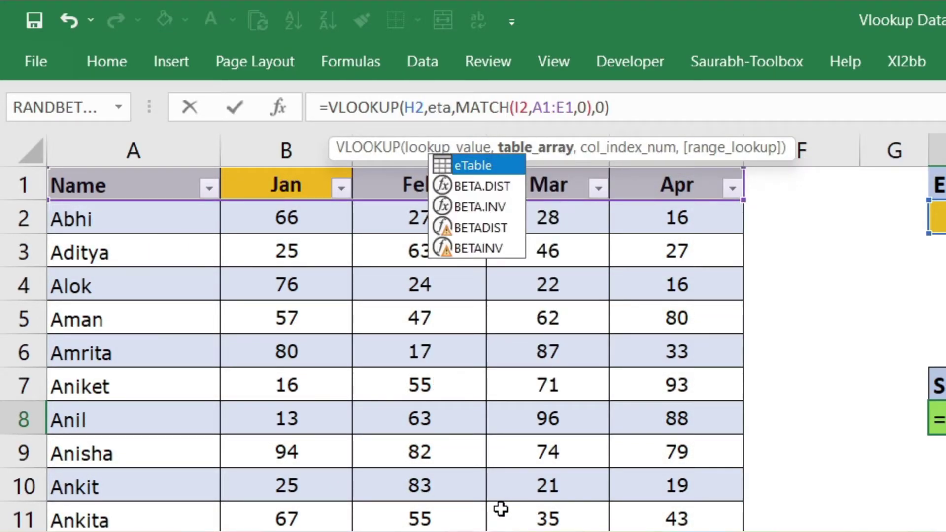
type("ble")
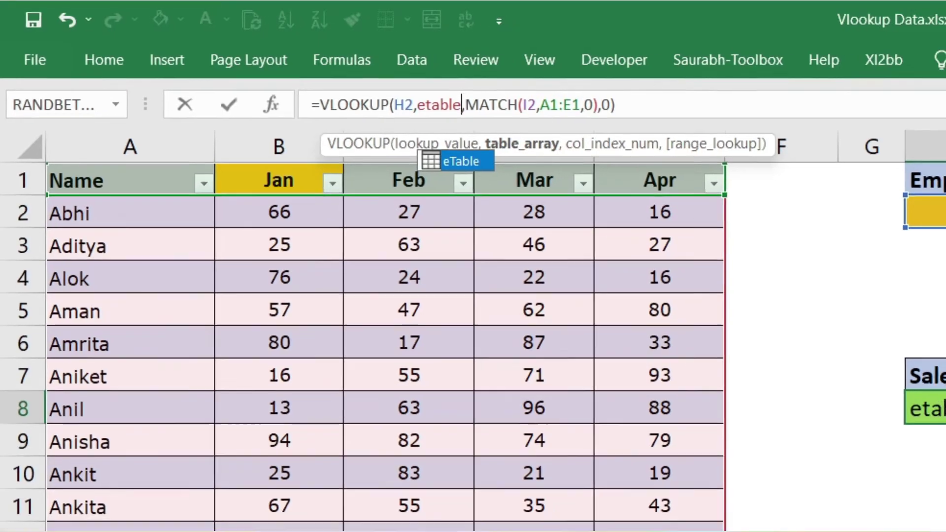
key("Return")
Add a new employee row 22 with monthly sales 11, 22, 33, 44.
left_click(82, 441)
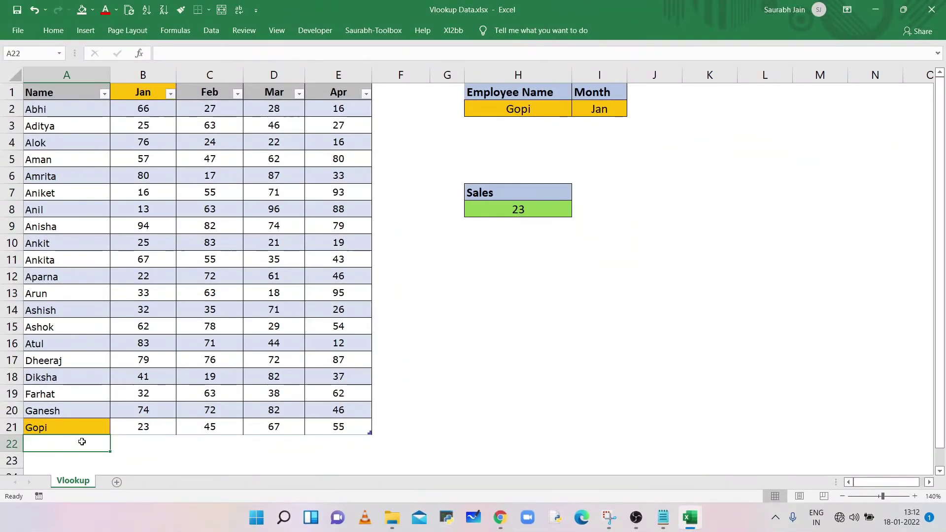
type("Harish")
key("Tab")
type("11")
key("Tab")
type("22")
key("Tab")
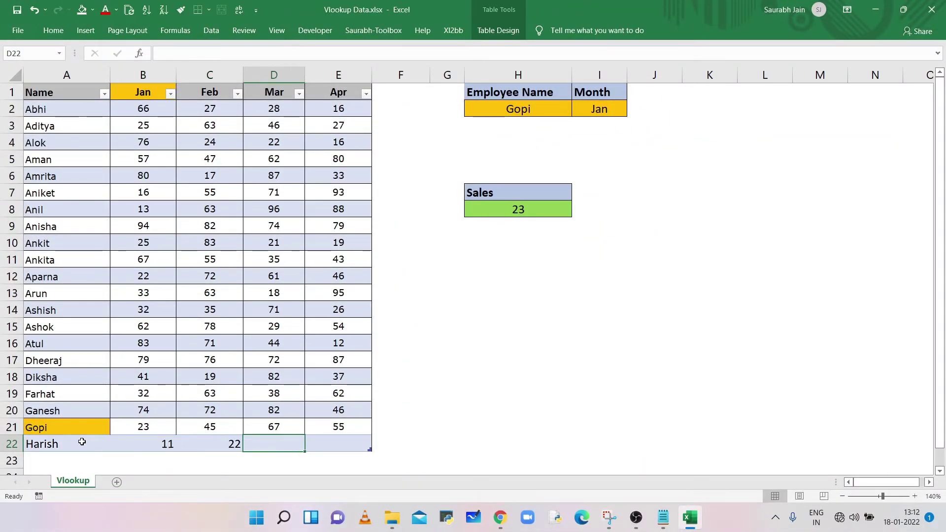
type("33")
key("Tab")
type("44")
key("Up")
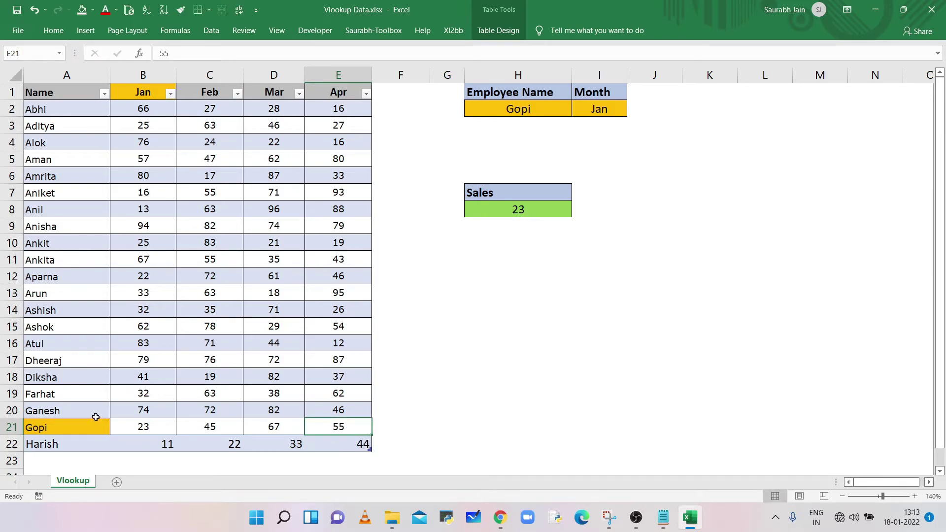
Enter the new employee's name in H2 as the lookup name, so Sales returns 11.
left_click(530, 111)
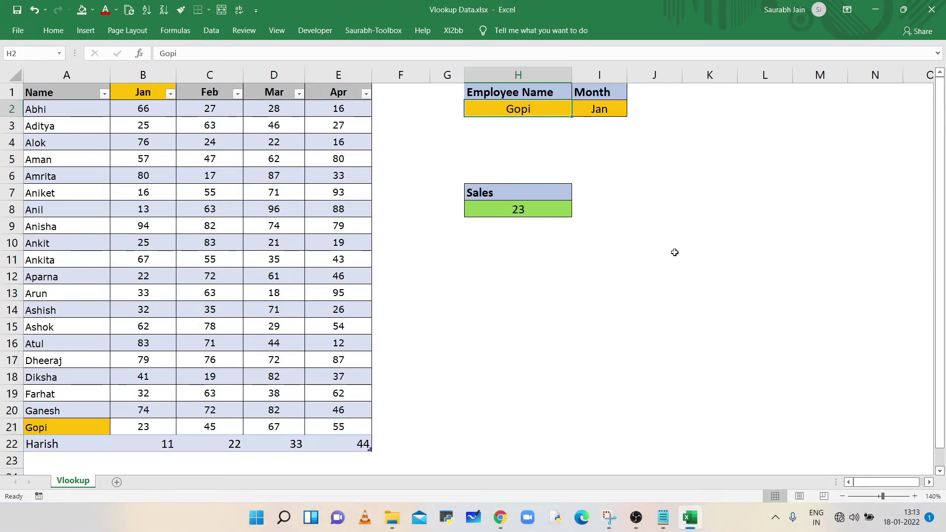
type("Harish")
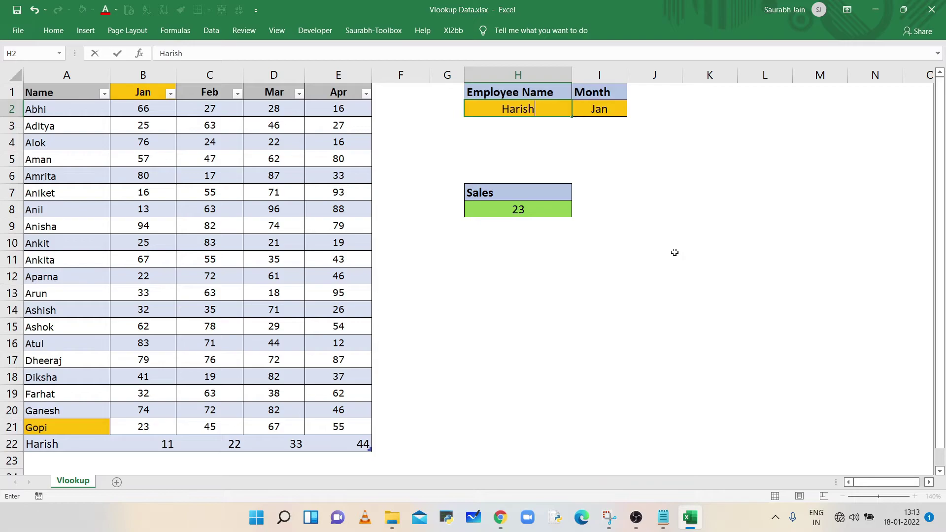
key("Return")
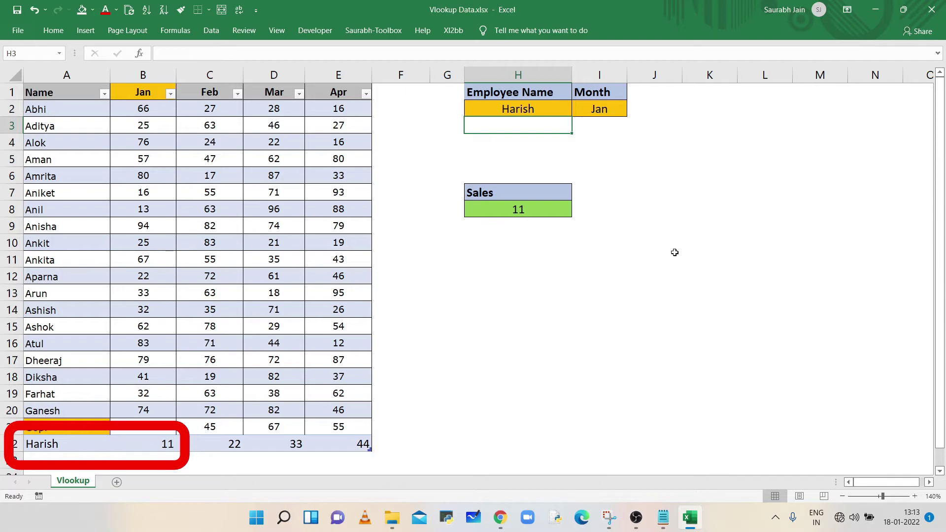
Add a May header in F1 with sales 78, 85, 89 … 75, 69 down column F.
left_click(404, 93)
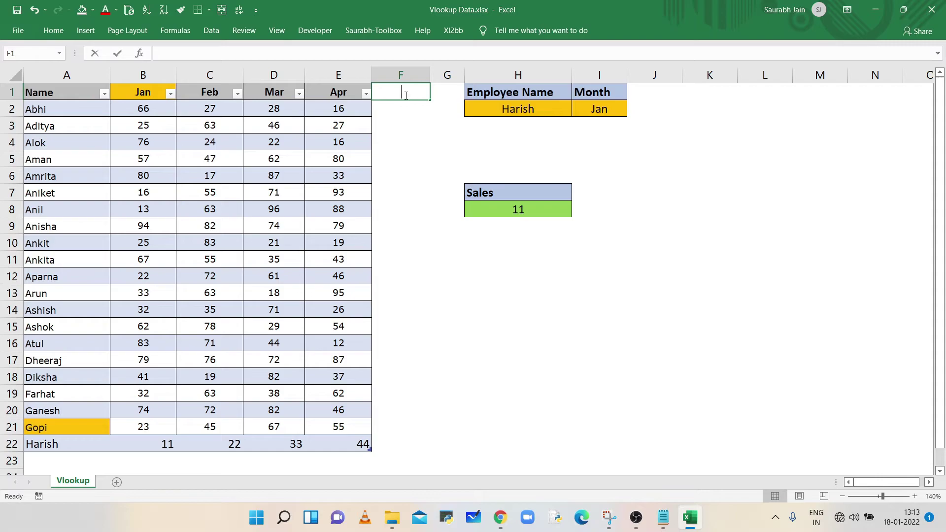
type("May")
key("Return")
type("78")
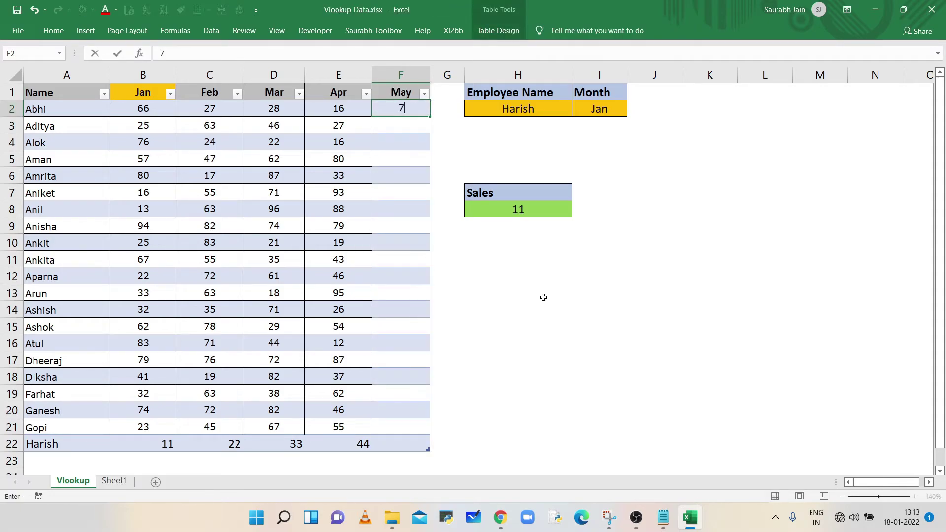
key("Return")
type("85")
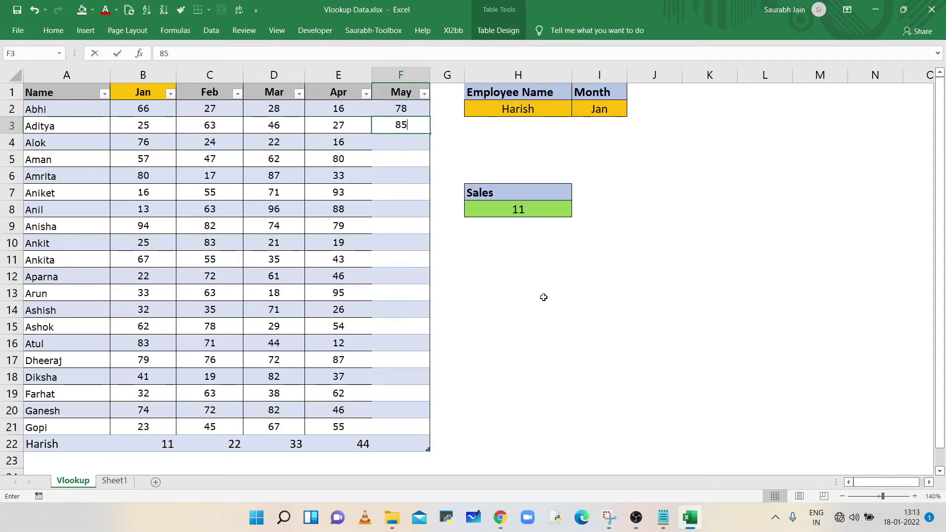
key("Return")
type("89")
key("Return")
type("68 63 67 45 25 41 86 97 99 93")
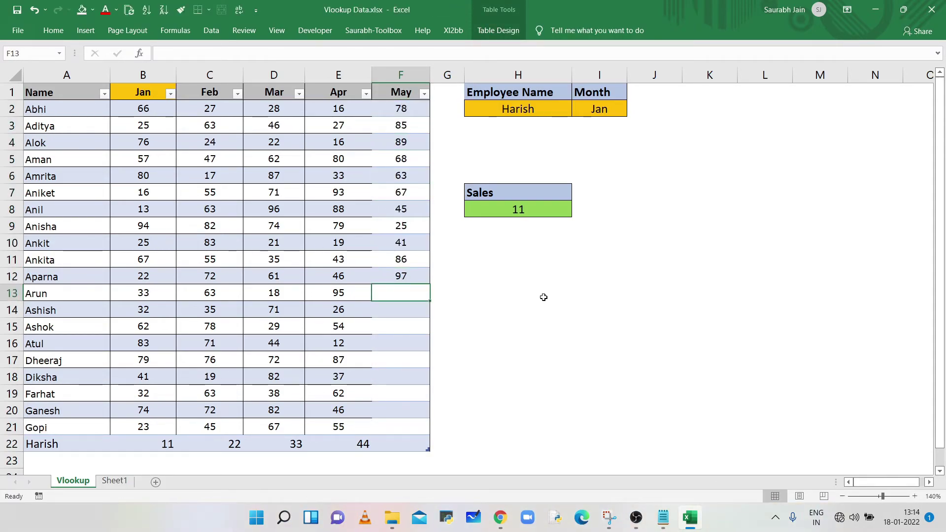
type(" 92 45 55 88 22 77 75 69")
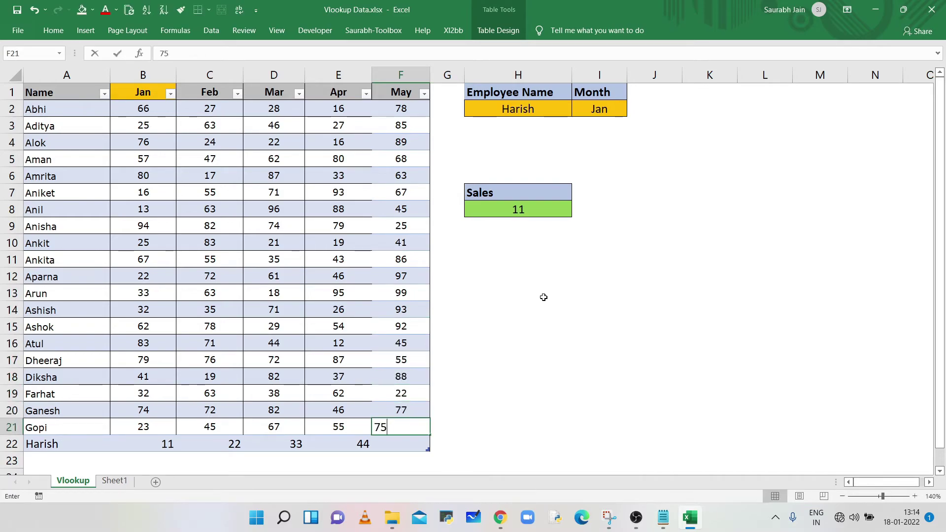
key("Return")
Set the lookup month to May and inspect the Sales formula, which shows #N/A.
left_click(596, 111)
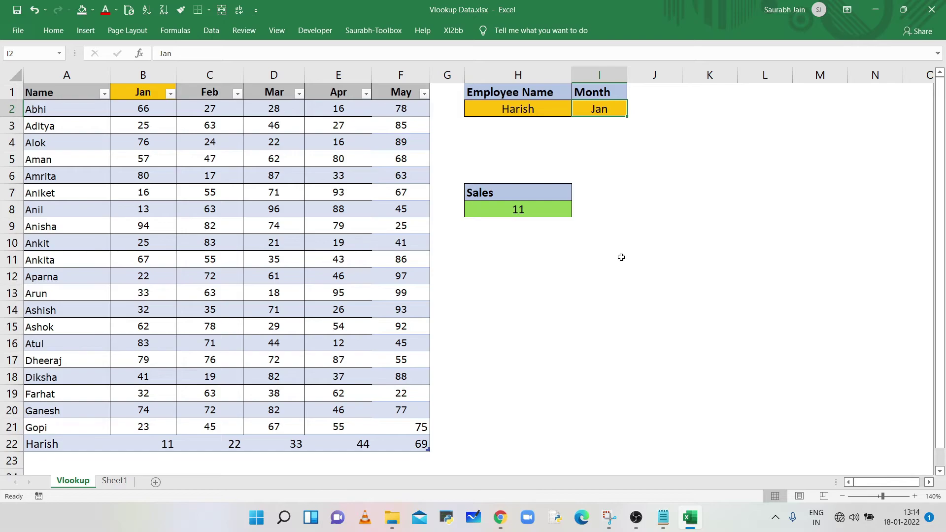
type("Ma")
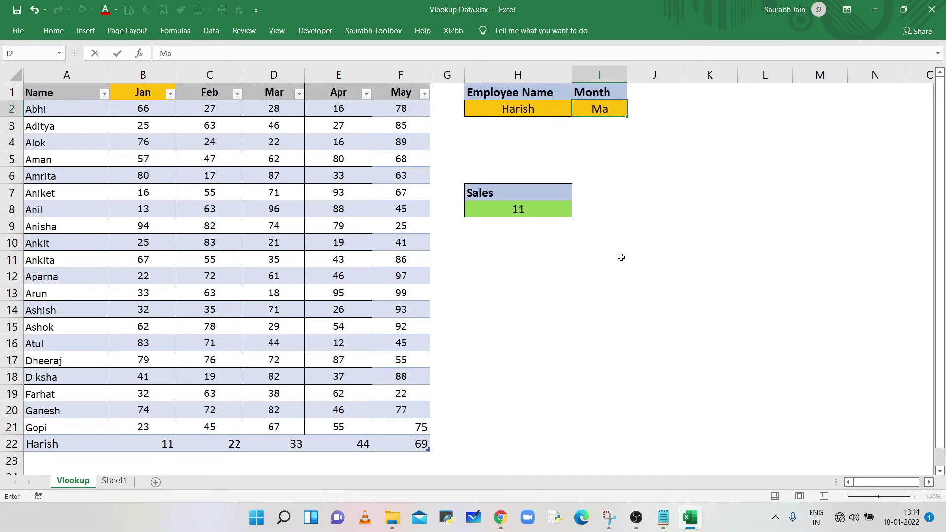
type("y")
key("Return")
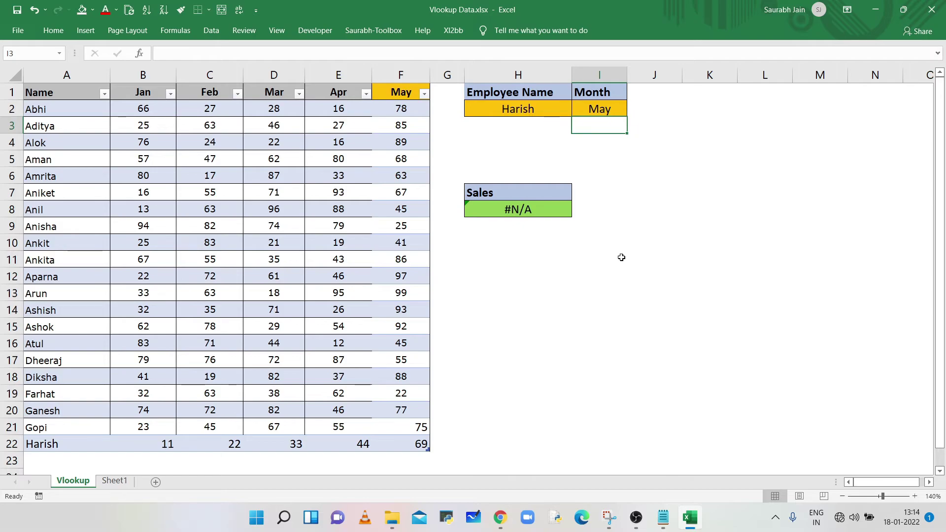
left_click(527, 211)
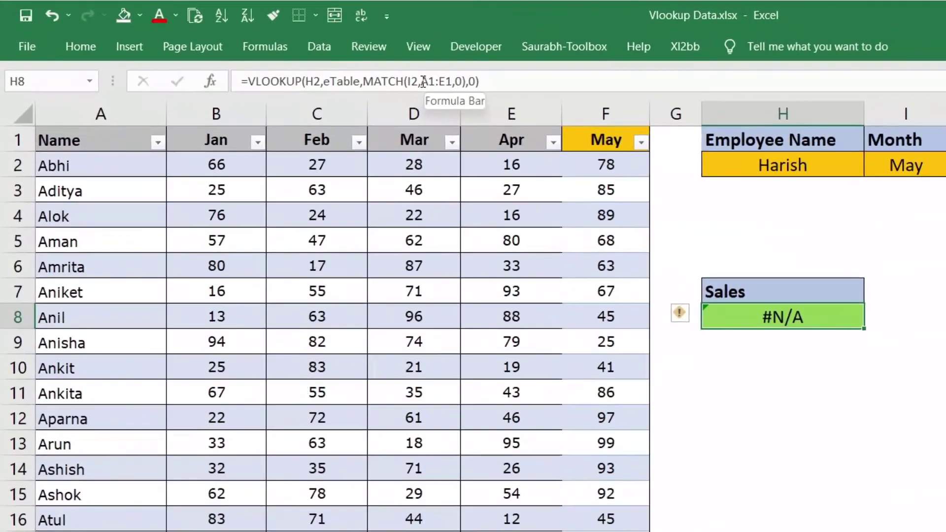
Replace A1:E1 in the Sales formula's MATCH with eTable[#Headers], so May returns 69.
left_click(422, 81)
left_click_drag(422, 81, 449, 81)
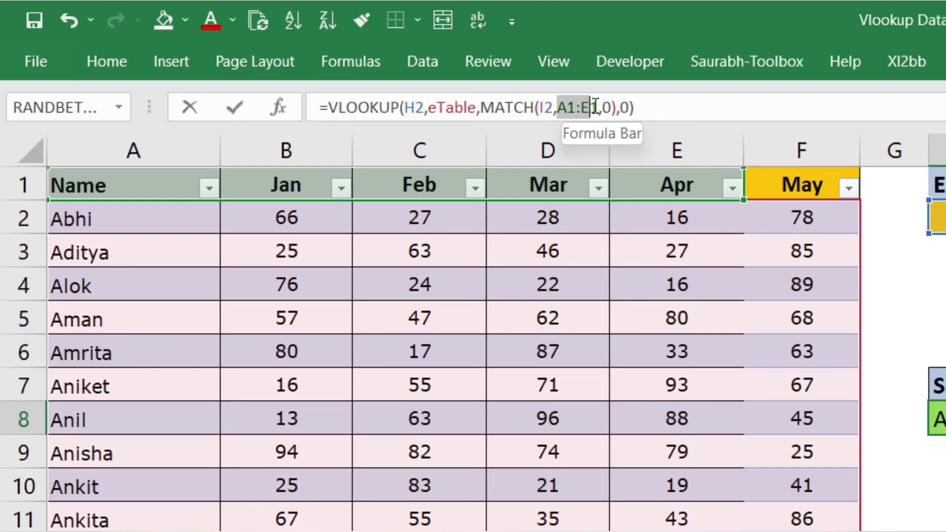
left_click_drag(595, 106, 600, 106)
key("BackSpace")
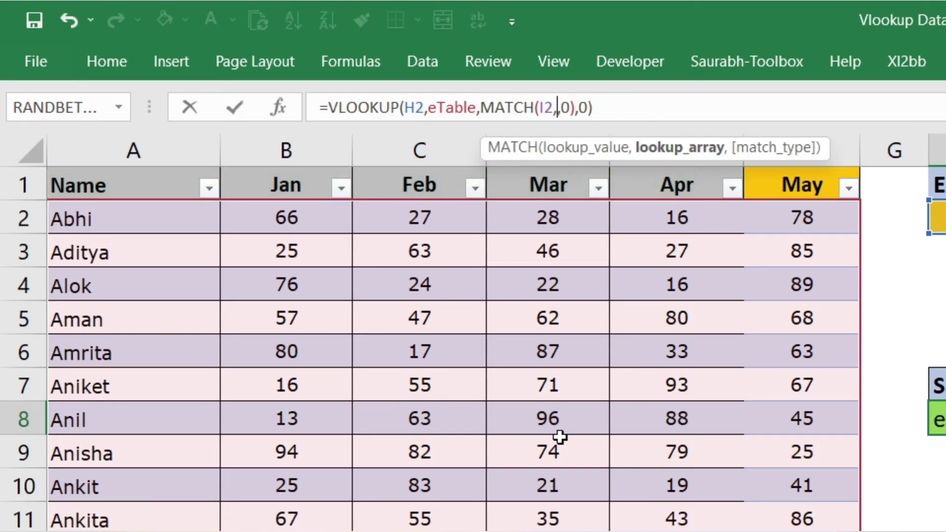
left_click_drag(98, 185, 783, 180)
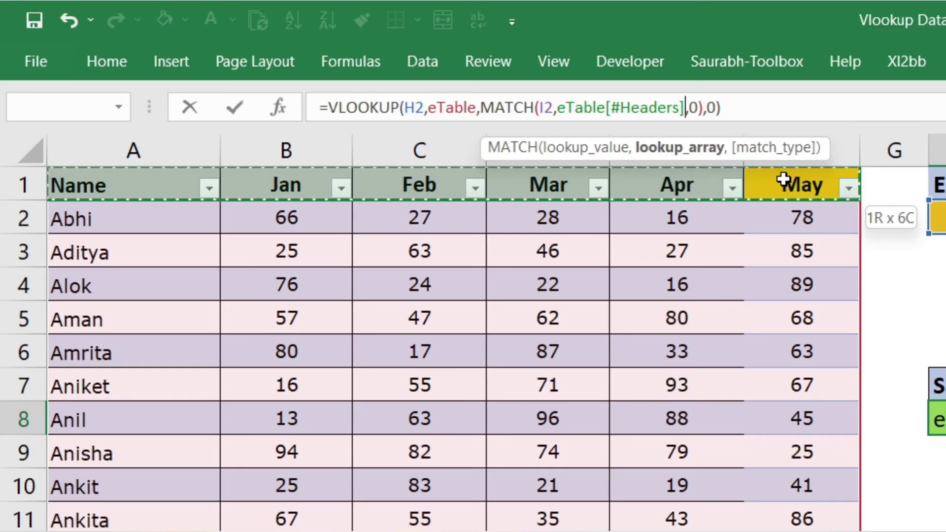
left_click_drag(783, 179, 784, 178)
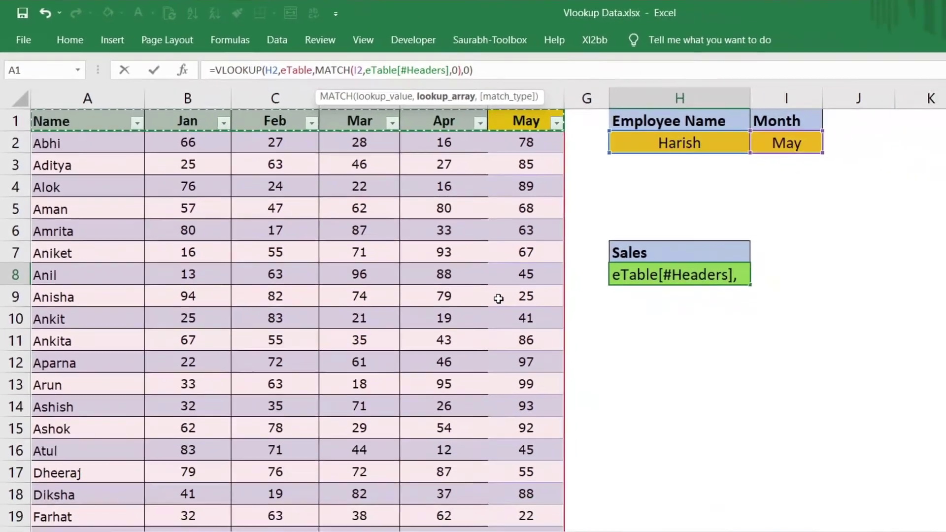
key("Return")
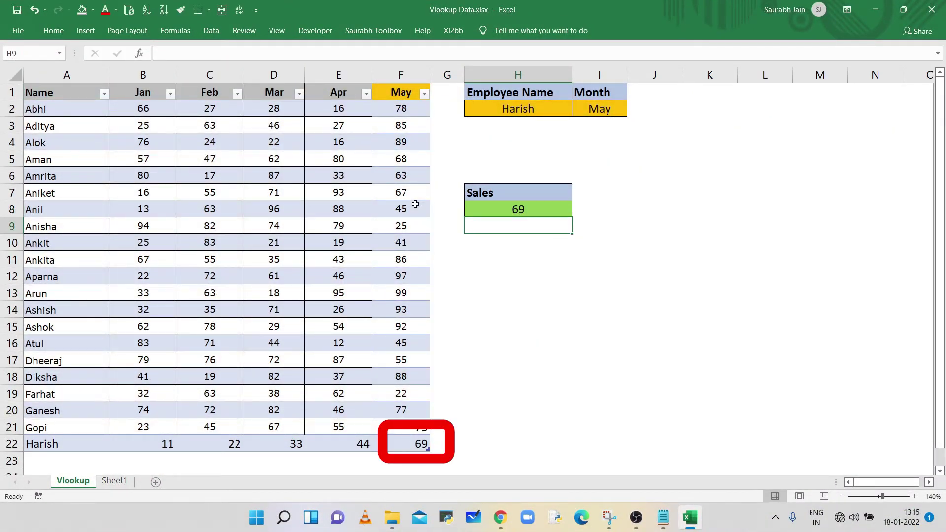
Add a June column in G with values 52, 54, 6 … 9, 10 through row 22.
left_click(494, 209)
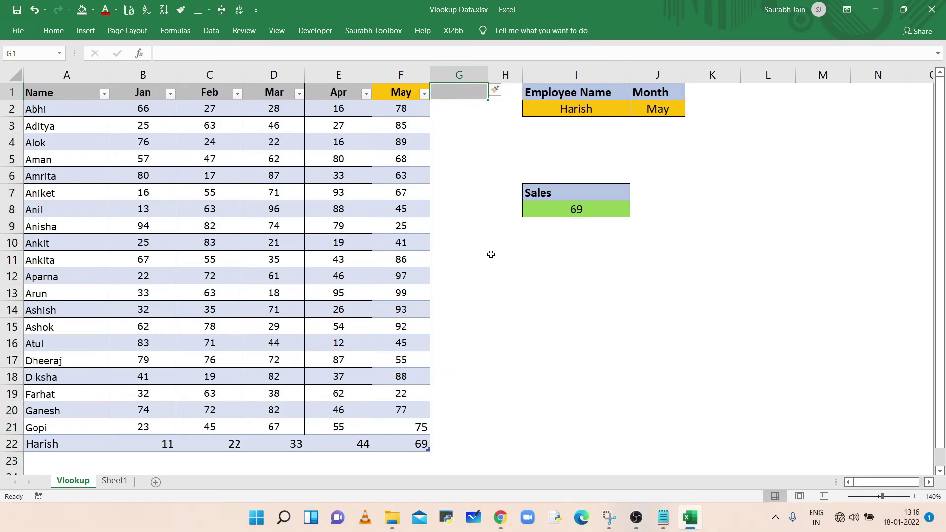
type("June")
key("Return")
type("52 54 6 5 6 5 ")
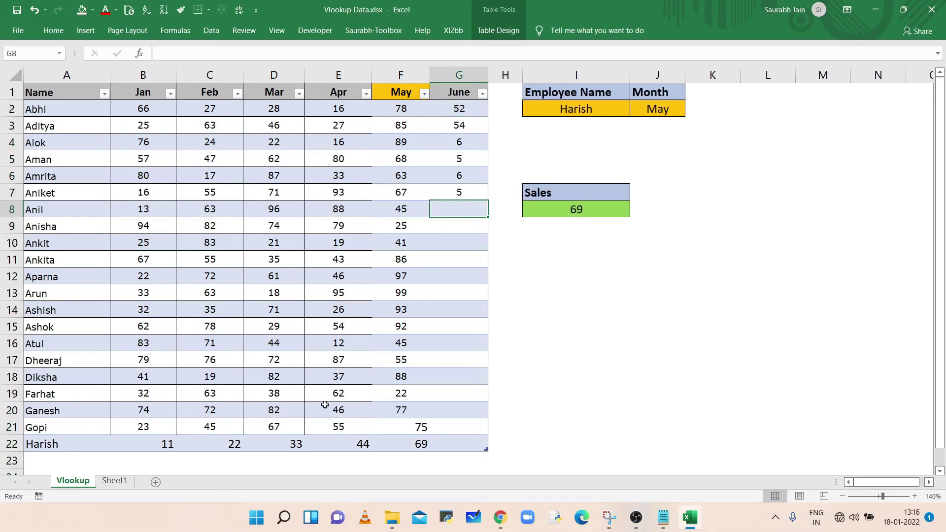
type("2 8 7 5 9 6 3 1 4 ")
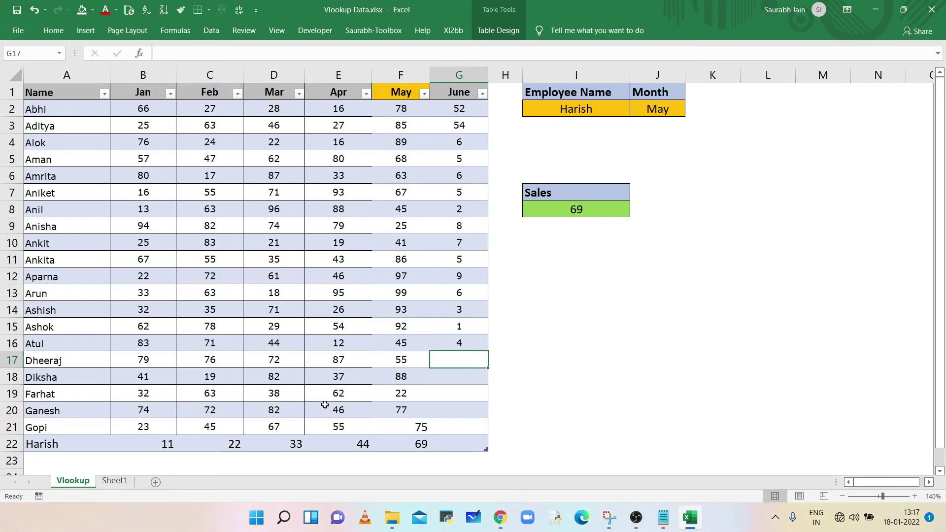
type("7 8 5 8 9 10")
left_click(66, 460)
Fill new employee row 23 with 22, 33, 44, 55, 67, 12 and look it up for June.
type("Jatin")
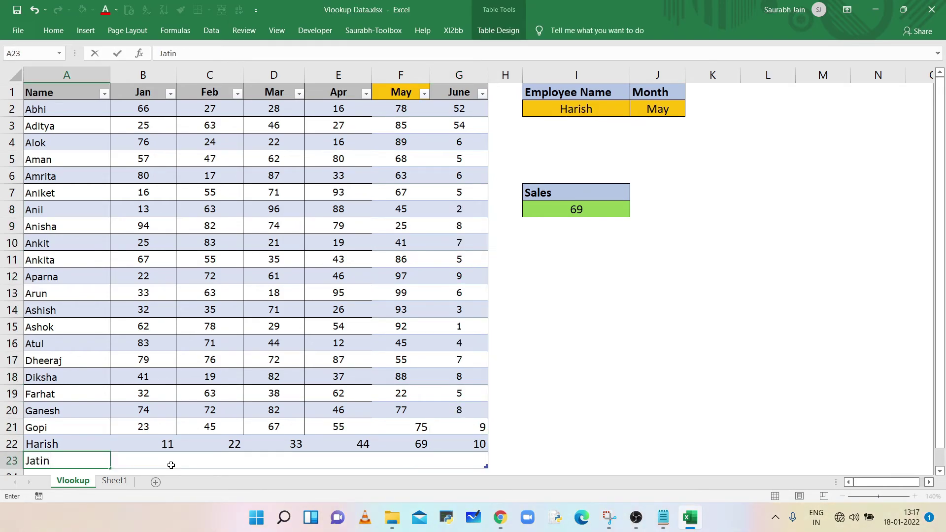
type("\t22\t33\t44\t55\t67\t12")
left_click(592, 110)
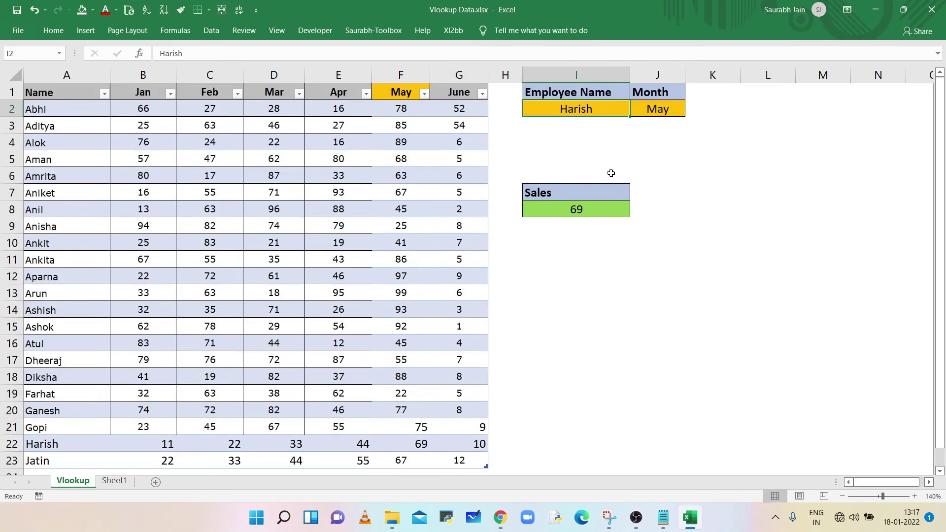
type("Jatin")
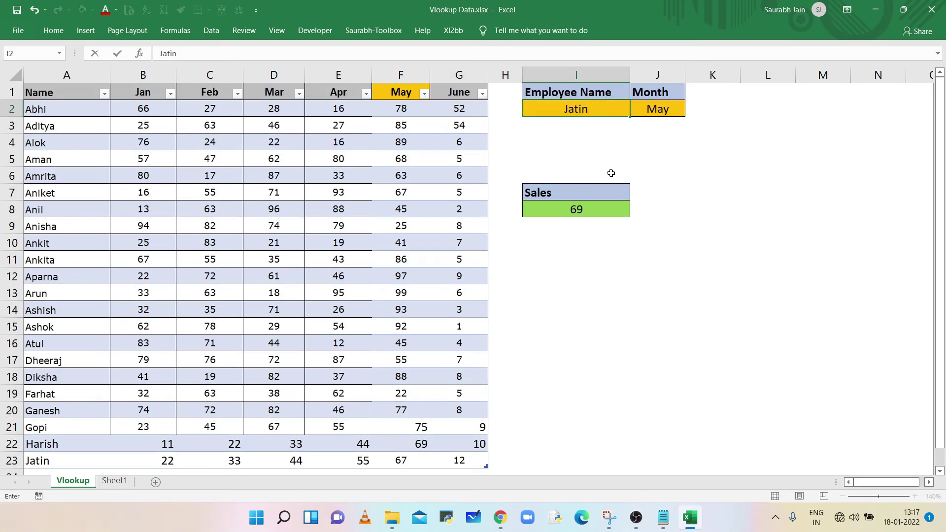
key("Tab")
type("June")
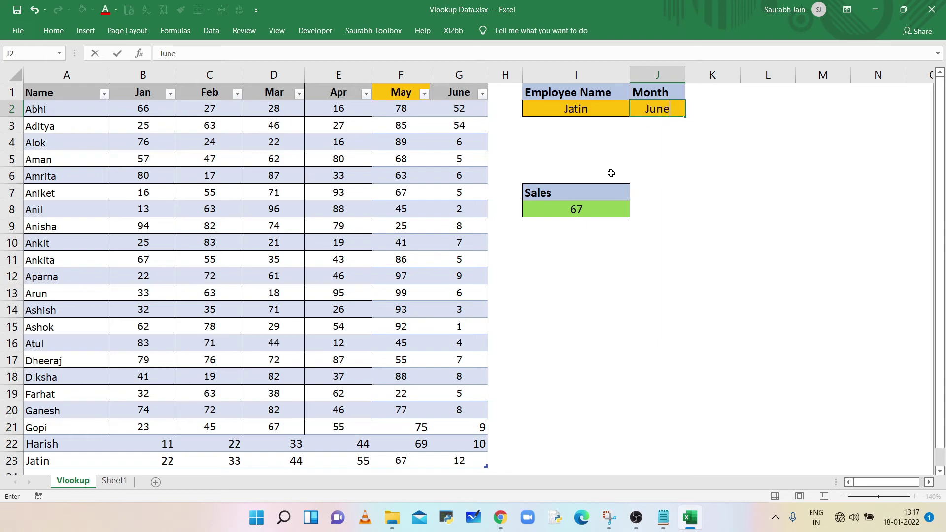
key("Return")
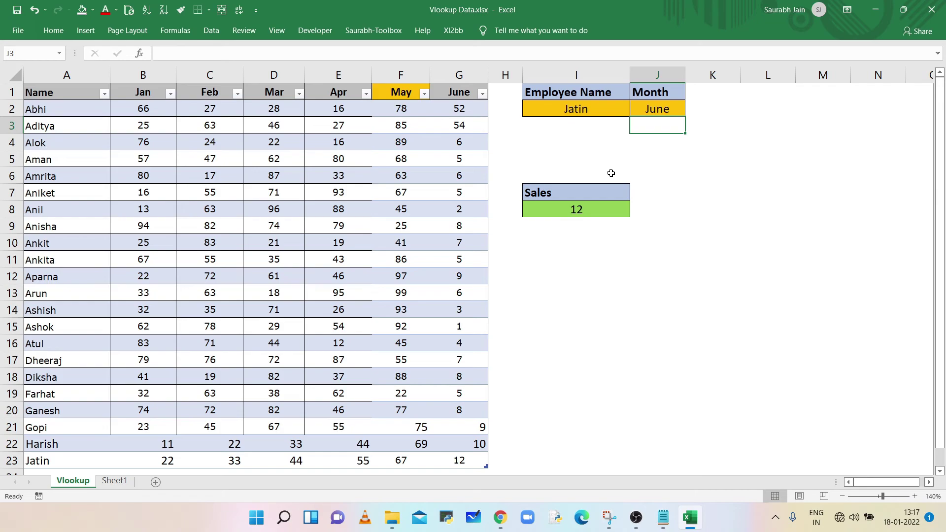
Test the lookup with months Jan and Feb and another employee, ending with Sales 24.
key("Up")
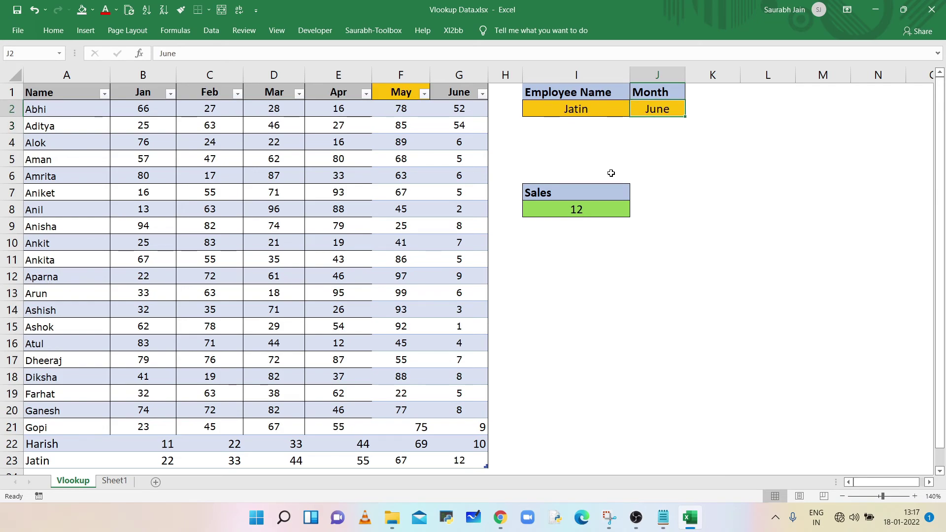
type("Jan")
key("Return")
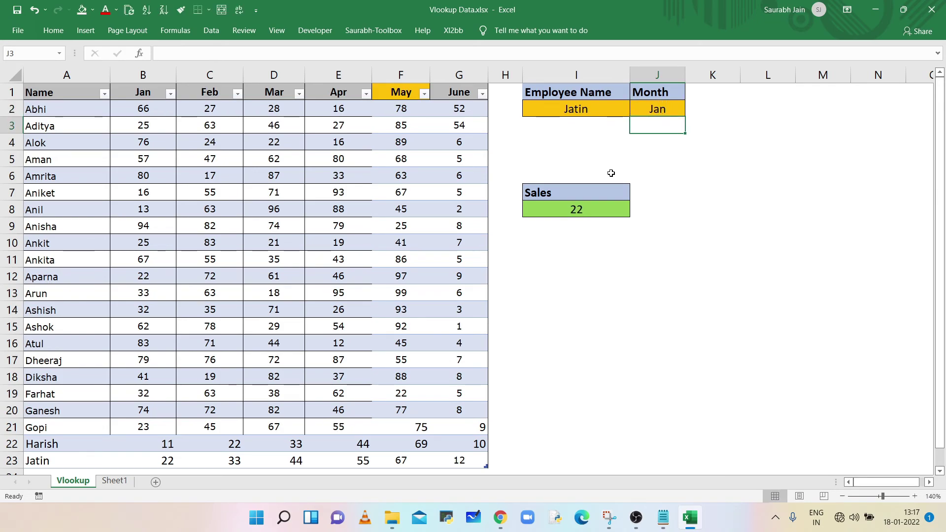
key("Up")
type("Feb")
key("ctrl+Return")
key("Left")
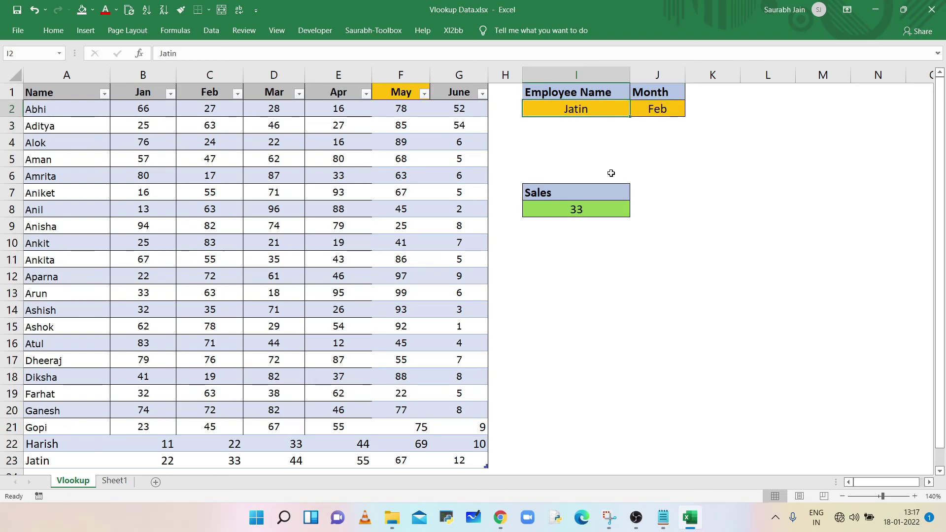
type("Alok")
key("Return")
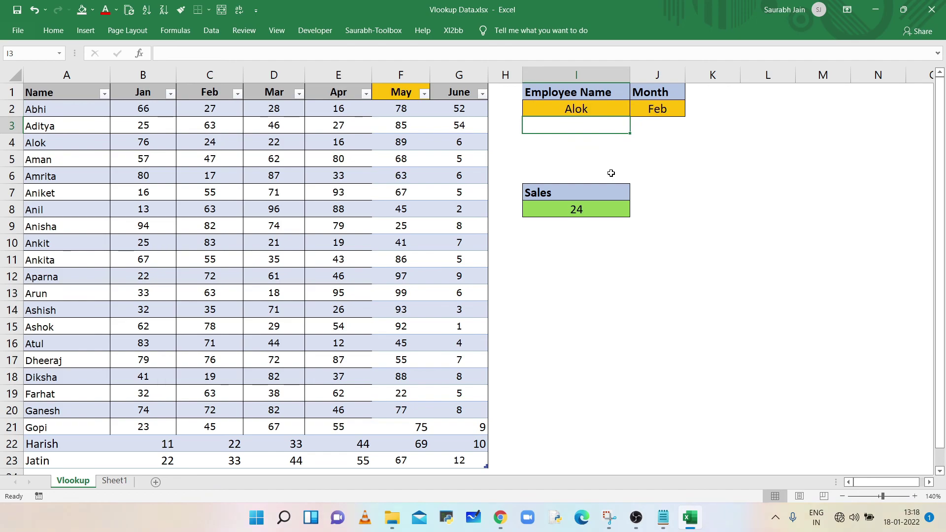